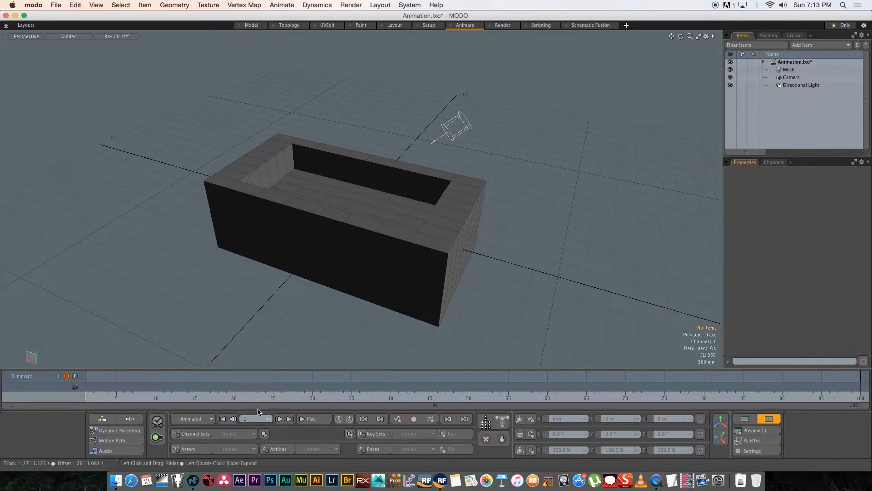
- Play back the box animation and review the scene's frame range and frame rate settings
{"action": "left_click", "coordinate": [315, 419]}
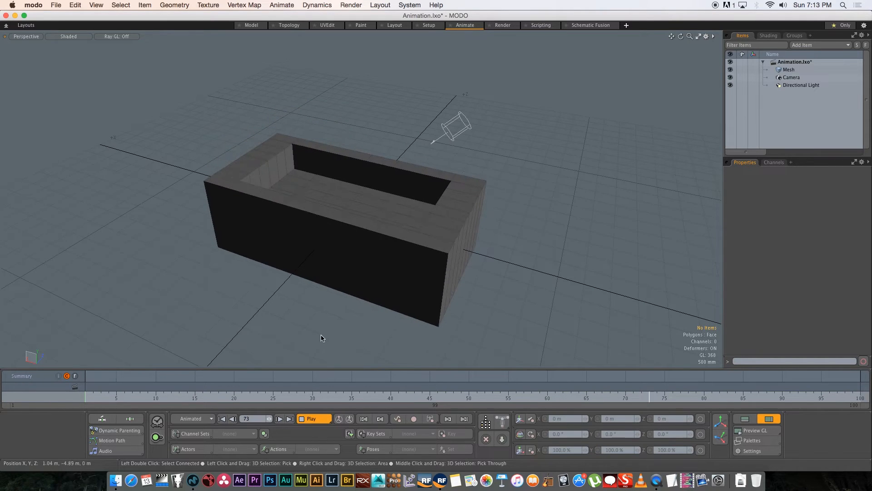
{"action": "left_click", "coordinate": [316, 419]}
{"action": "left_click_drag", "start_coordinate": [234, 399], "coordinate": [85, 399]}
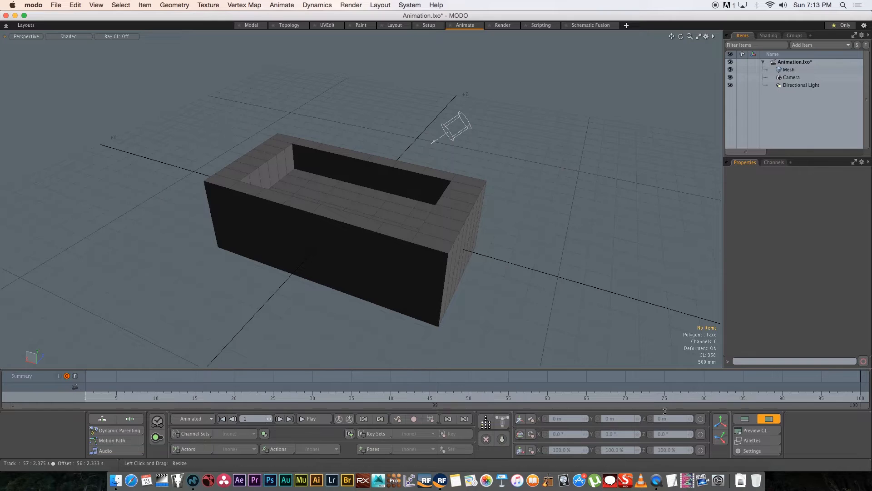
{"action": "left_click", "coordinate": [750, 452]}
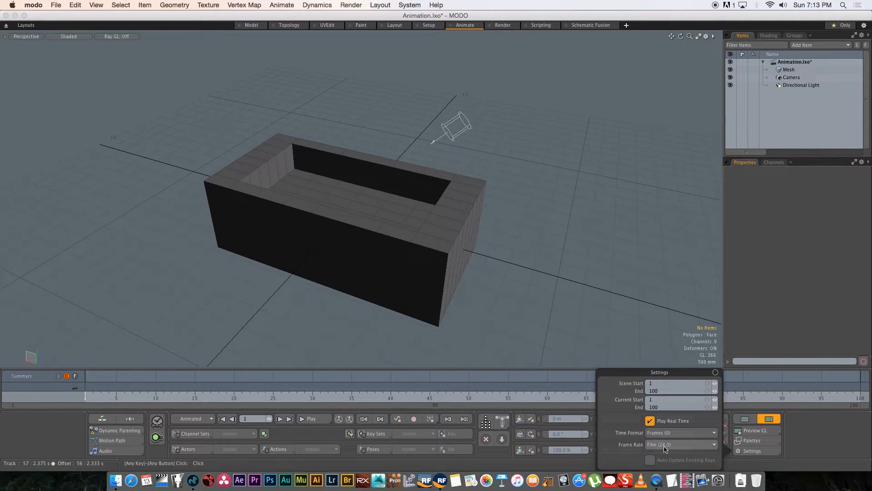
{"action": "mouse_move", "coordinate": [97, 399]}
{"action": "left_mouse_down"}
{"action": "mouse_move", "coordinate": [249, 399]}
{"action": "mouse_move", "coordinate": [85, 399]}
{"action": "left_mouse_up"}
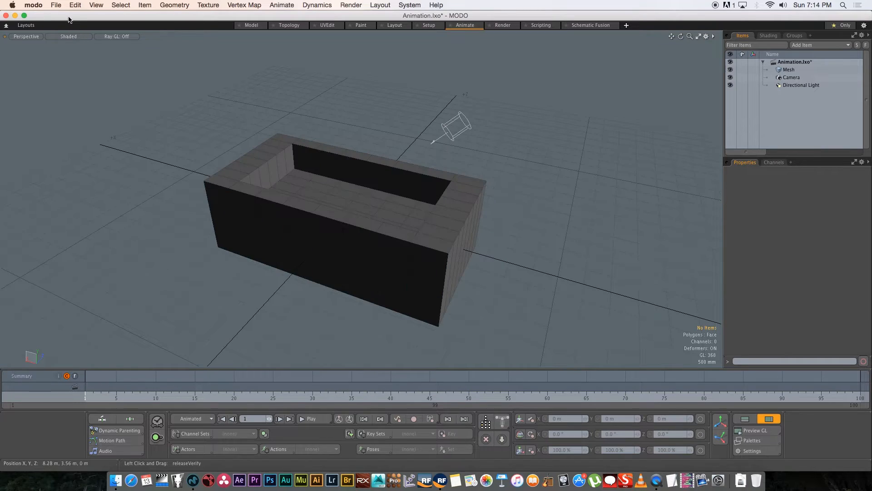
- Export the scene in Alembic Format (*.abc) as Export.abc to the "Tutorial - Modo To Realflow And Back" folder
{"action": "left_click", "coordinate": [55, 6]}
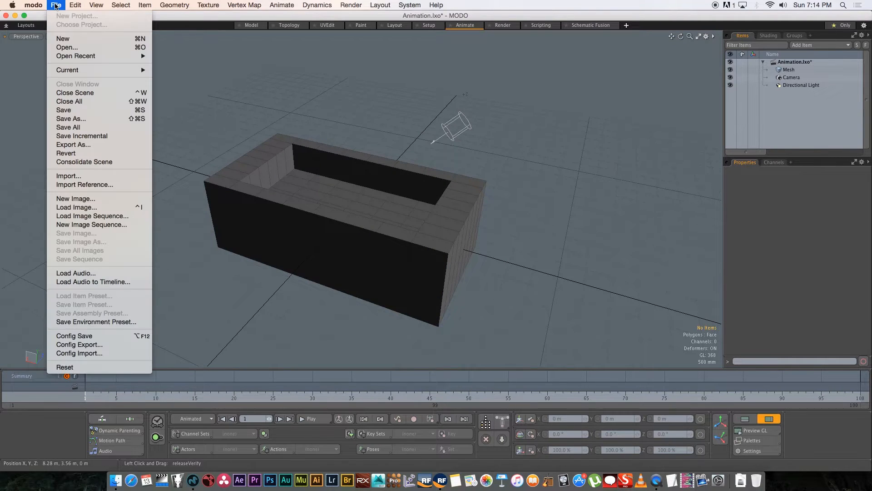
{"action": "left_click", "coordinate": [74, 144]}
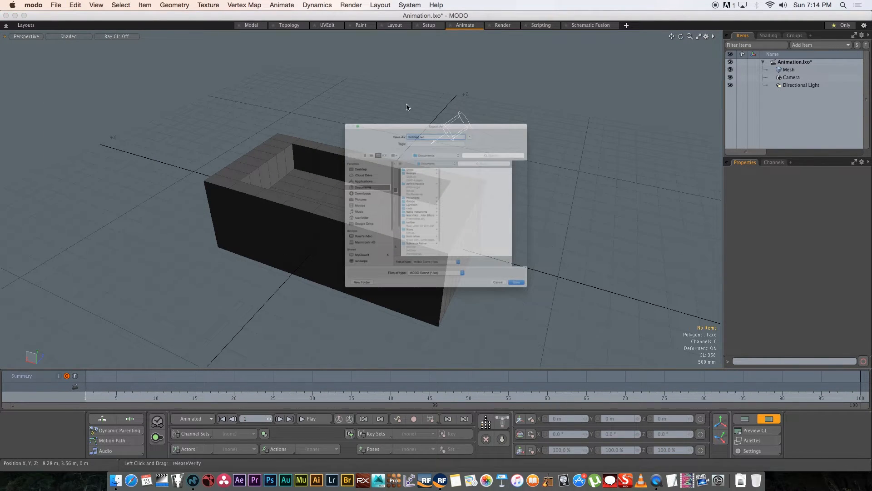
{"action": "left_click_drag", "start_coordinate": [394, 51], "coordinate": [337, 57]}
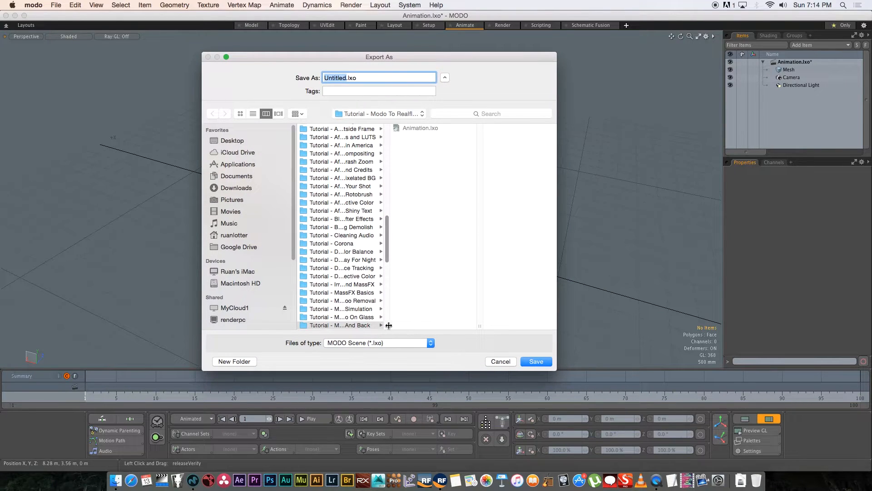
{"action": "left_click_drag", "start_coordinate": [387, 326], "coordinate": [416, 325]}
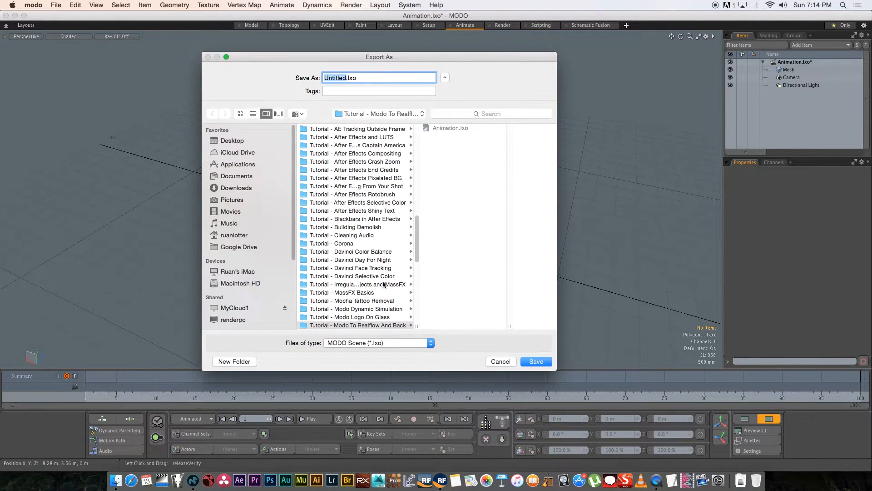
{"action": "left_click", "coordinate": [356, 344]}
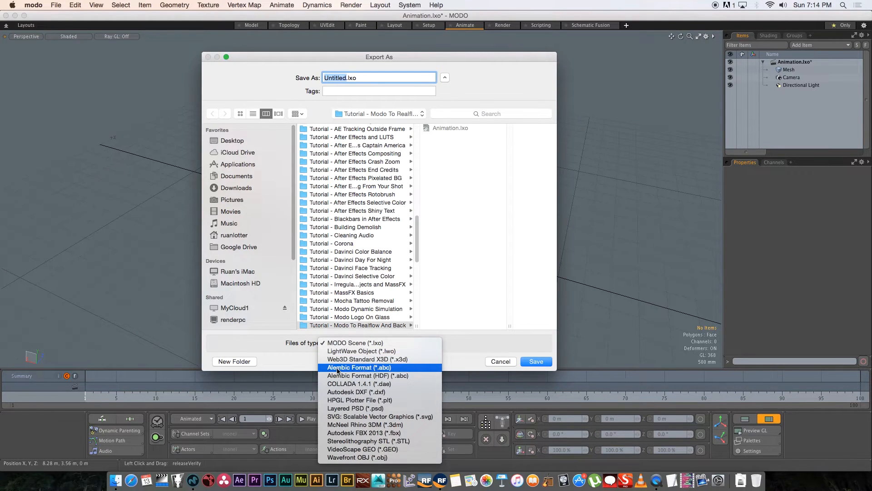
{"action": "left_click", "coordinate": [396, 369]}
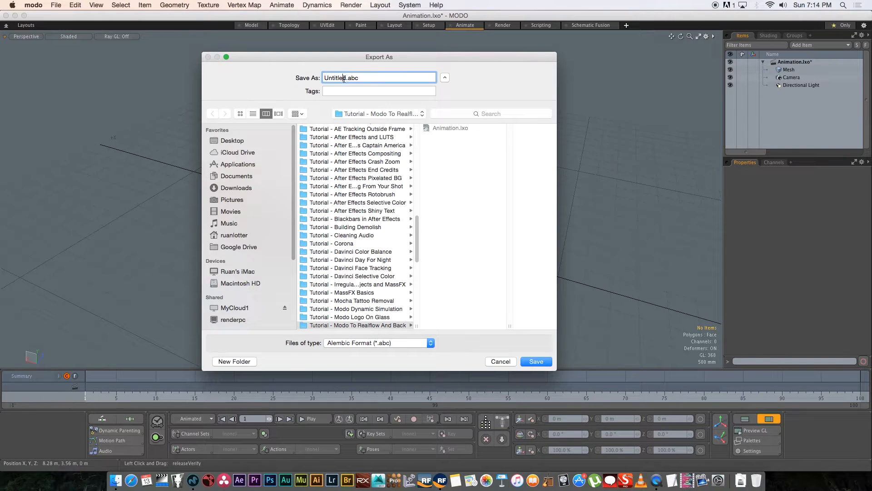
{"action": "key", "text": "BackSpace"}
{"action": "left_click", "coordinate": [535, 361]}
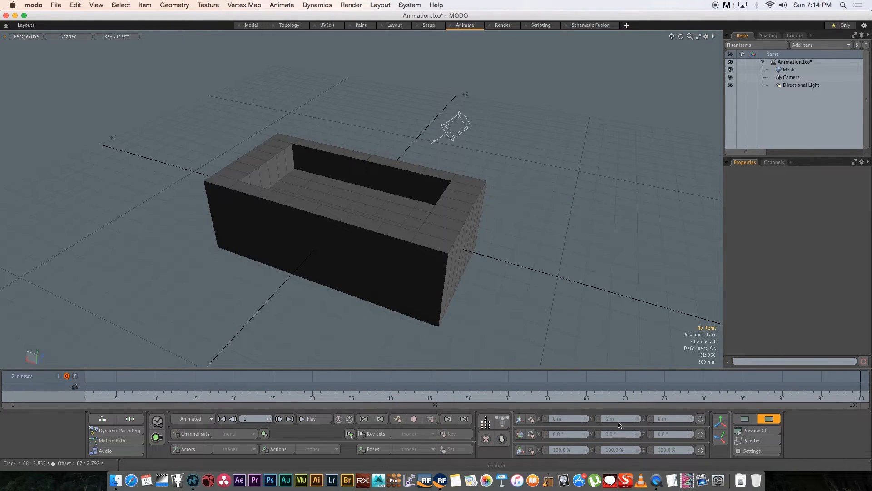
- Switch to RealFlow and start a new project named ModoTutorial
{"action": "left_click", "coordinate": [440, 481]}
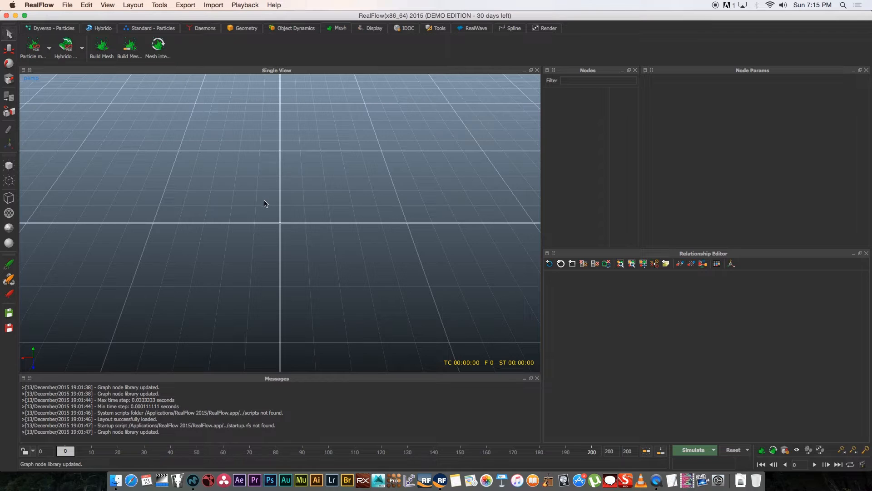
{"action": "left_click", "coordinate": [67, 5]}
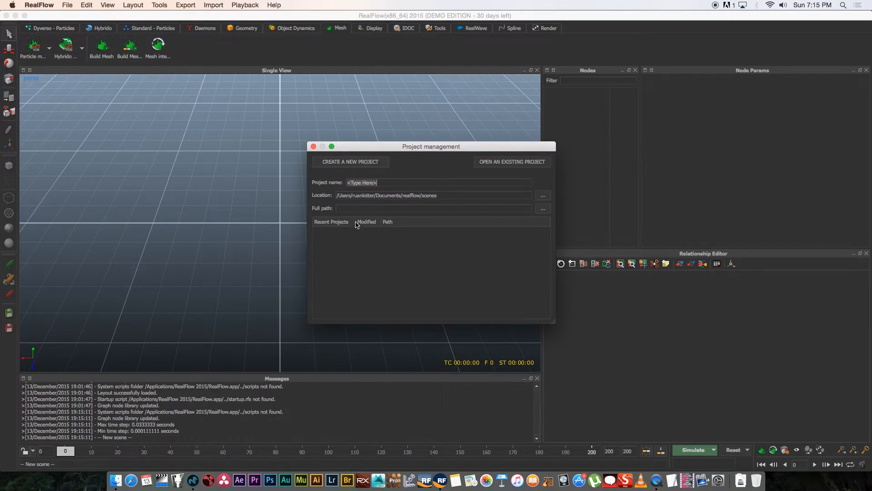
{"action": "left_click_drag", "start_coordinate": [371, 151], "coordinate": [315, 149]}
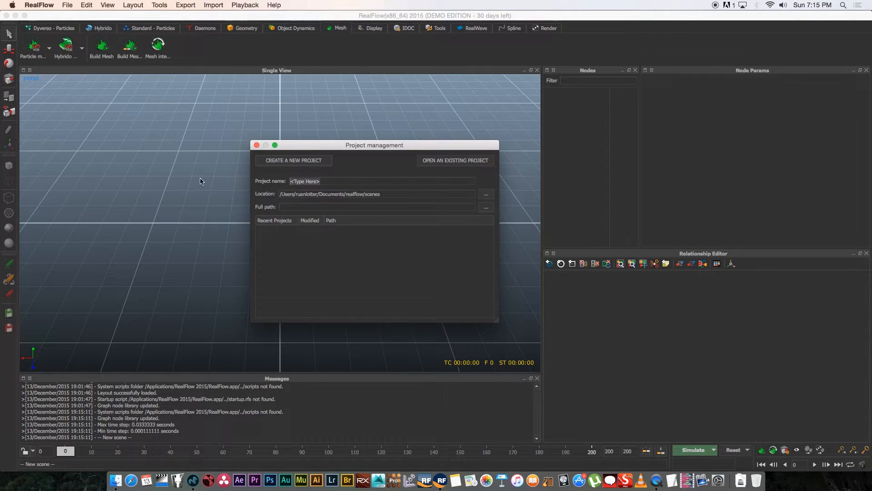
{"action": "type", "text": "ModoTutorial"}
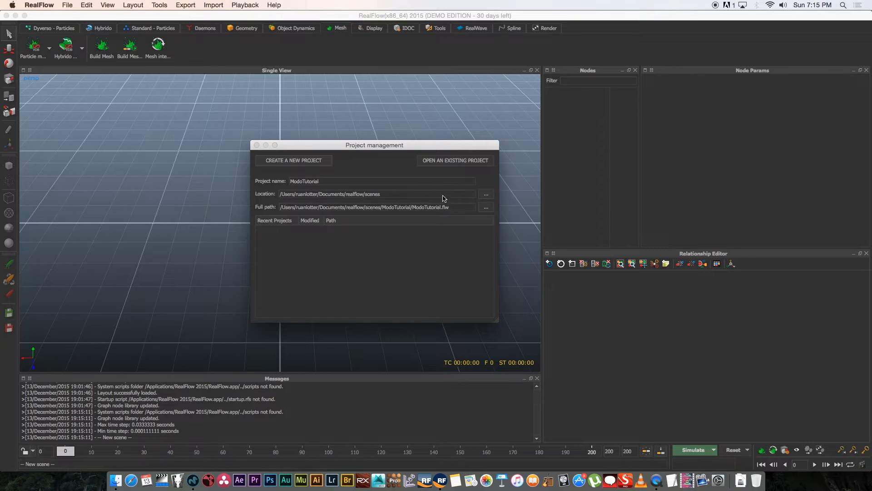
- Create the project in a new Realflow folder inside "Tutorial - Modo To Realflow And Back"
{"action": "left_click", "coordinate": [487, 194]}
{"action": "left_click", "coordinate": [442, 172]}
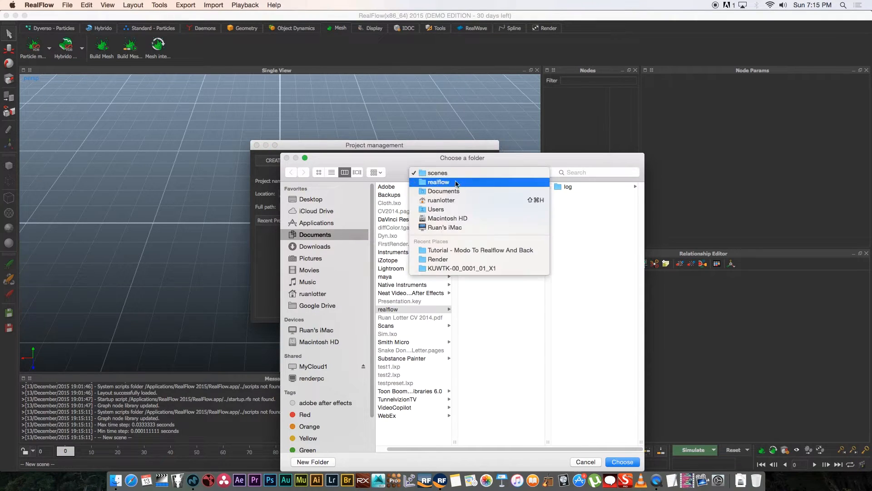
{"action": "left_click", "coordinate": [443, 250]}
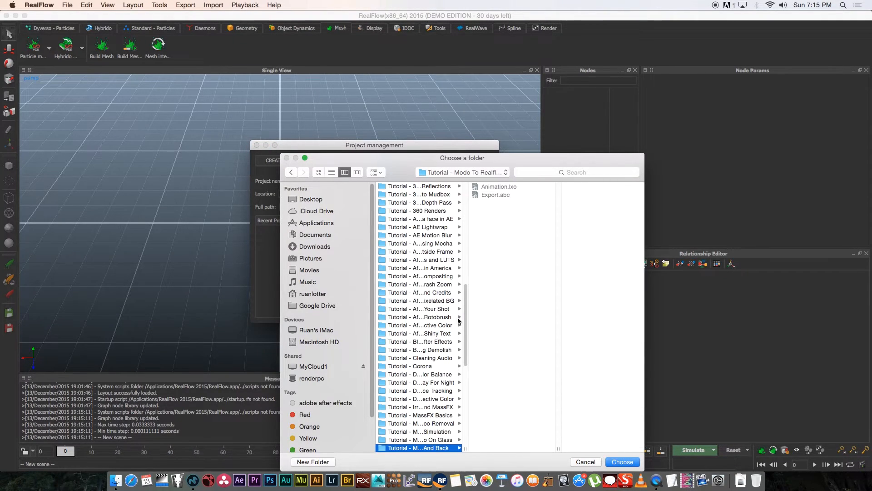
{"action": "left_click", "coordinate": [314, 462]}
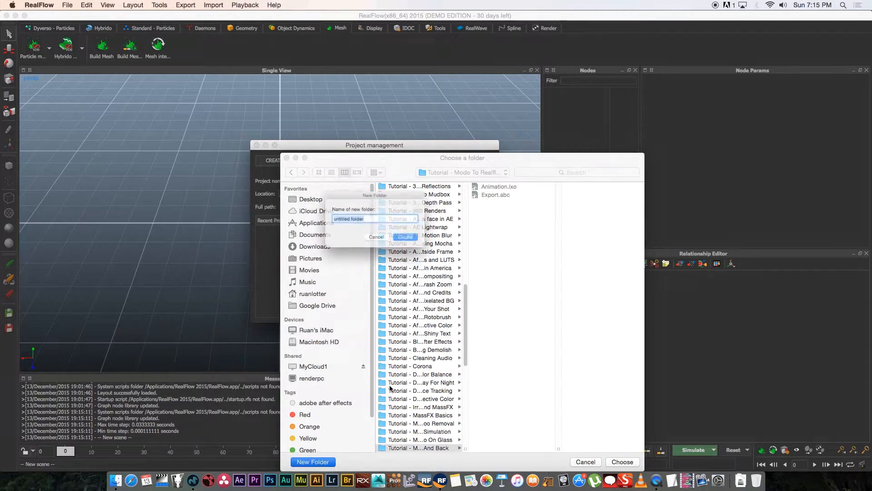
{"action": "type", "text": "Realflow"}
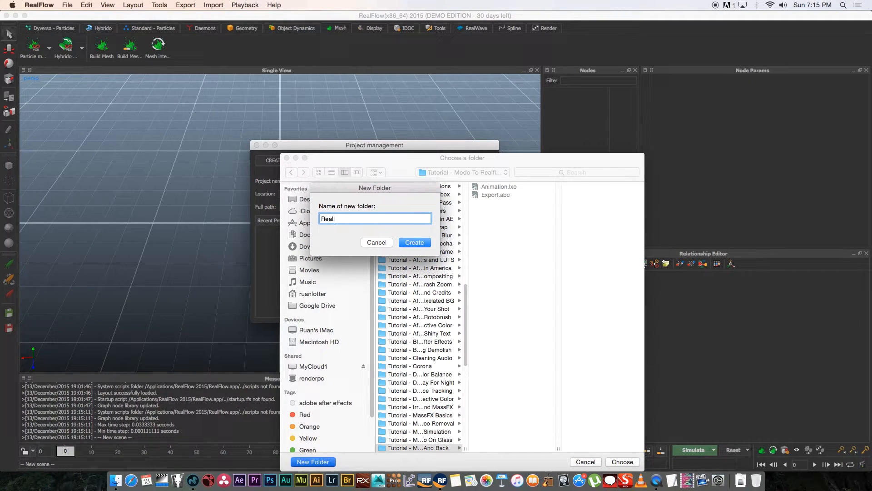
{"action": "left_click", "coordinate": [415, 242]}
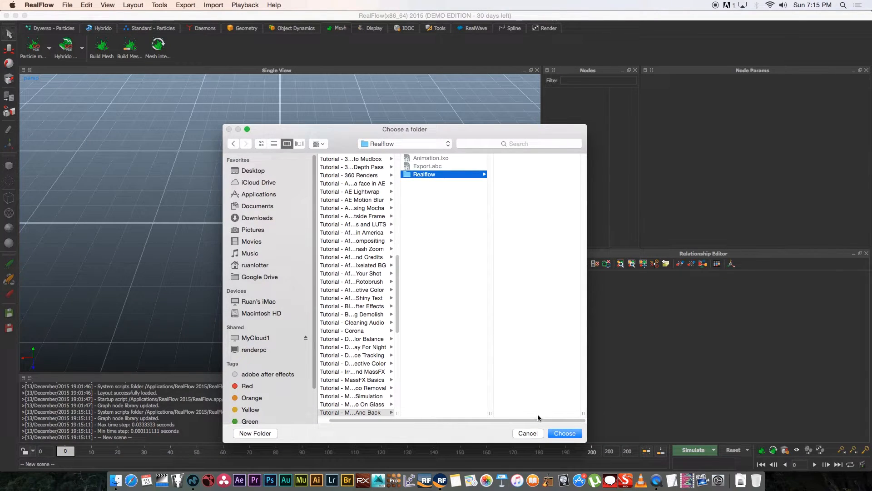
{"action": "left_click", "coordinate": [565, 433]}
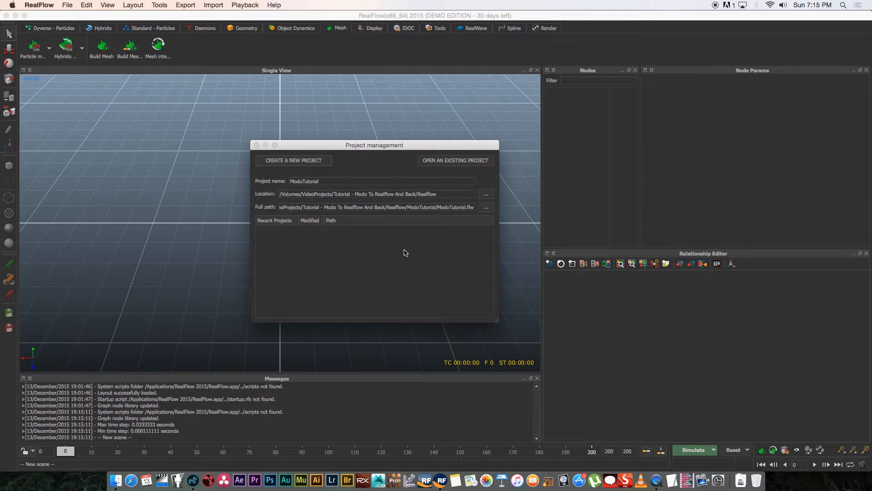
{"action": "left_click", "coordinate": [297, 162]}
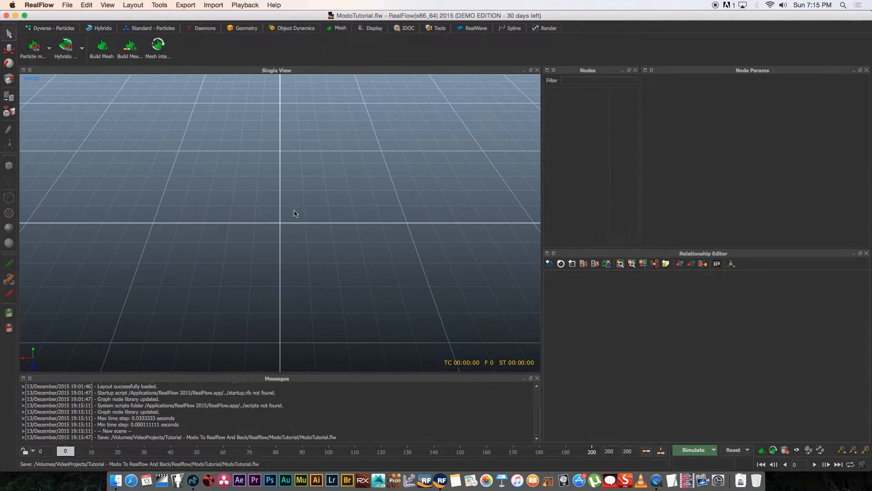
- Set the simulation's FPS Output to 24
{"action": "left_click", "coordinate": [713, 454]}
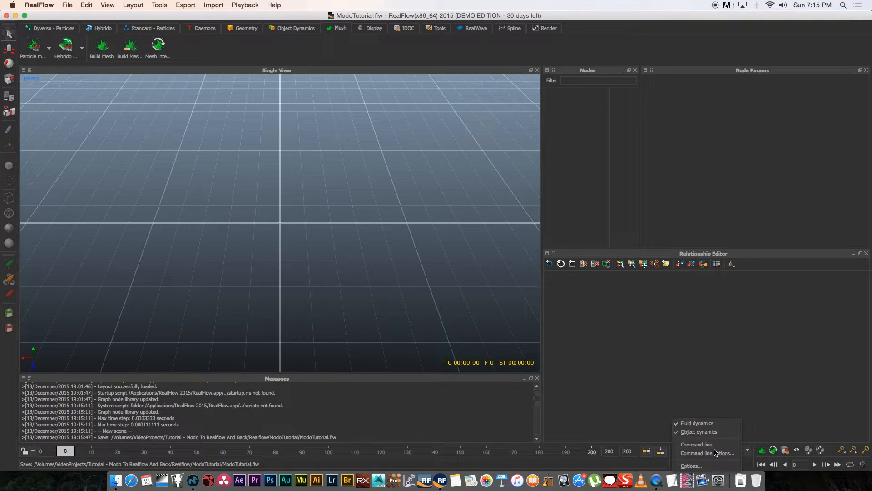
{"action": "left_click", "coordinate": [691, 465]}
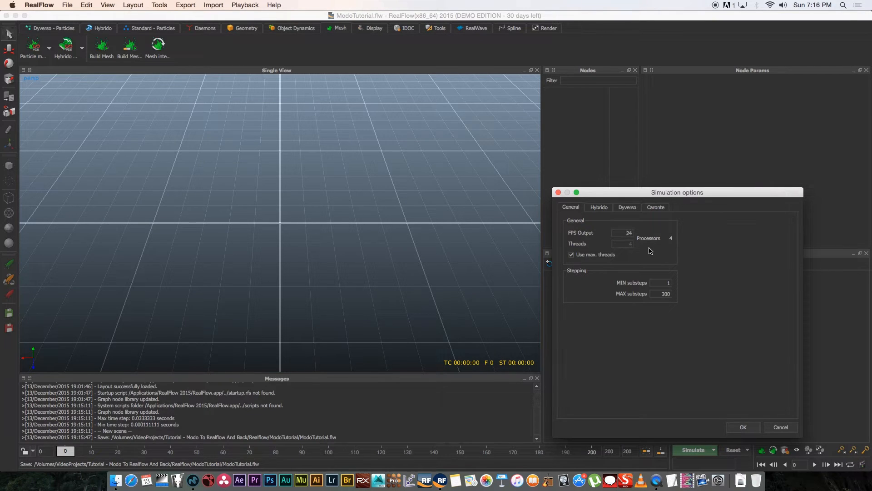
{"action": "left_click", "coordinate": [743, 427]}
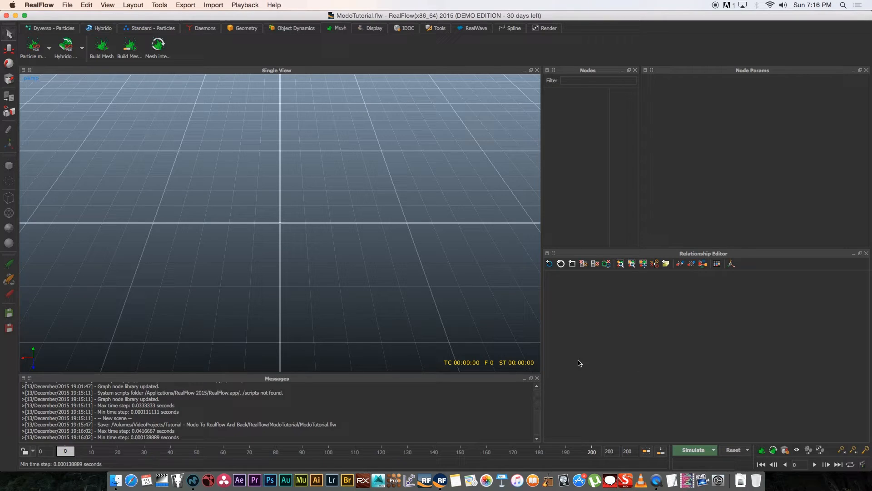
- Import Export.abc as an object from the "Tutorial - Modo To Realflow And Back" folder
{"action": "left_click", "coordinate": [213, 5]}
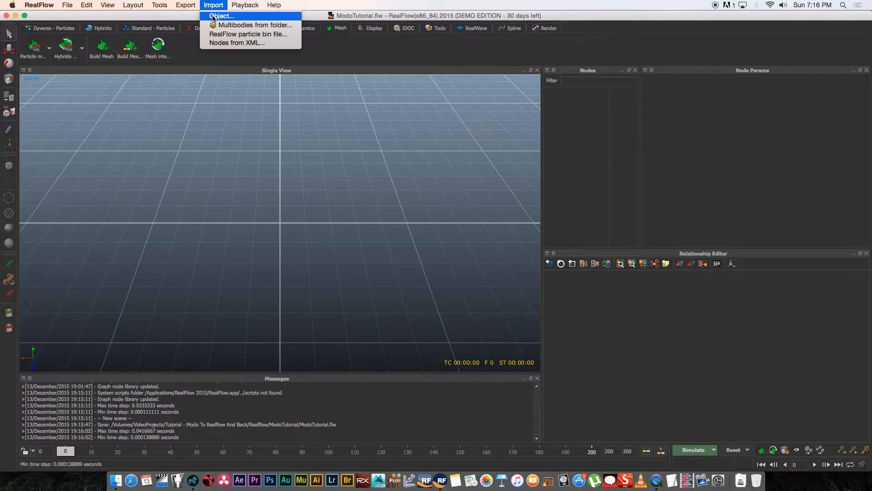
{"action": "left_click", "coordinate": [227, 17]}
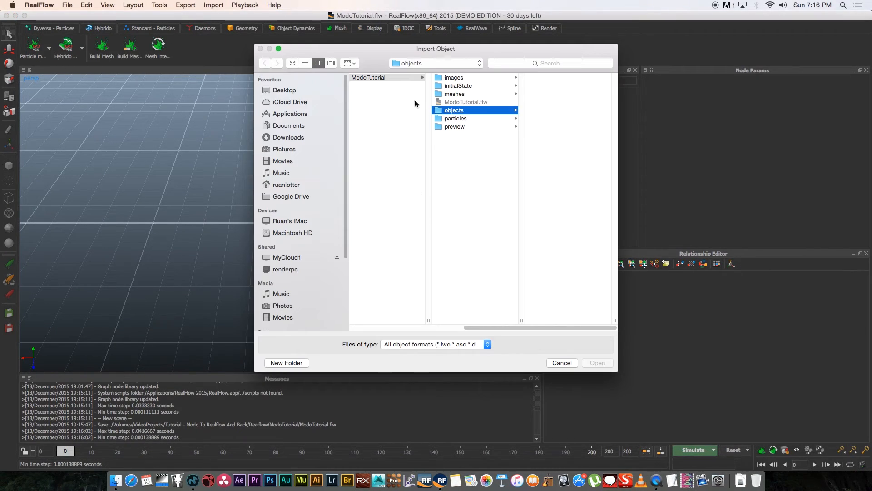
{"action": "left_click_drag", "start_coordinate": [483, 325], "coordinate": [404, 326]}
{"action": "left_click", "coordinate": [422, 110]}
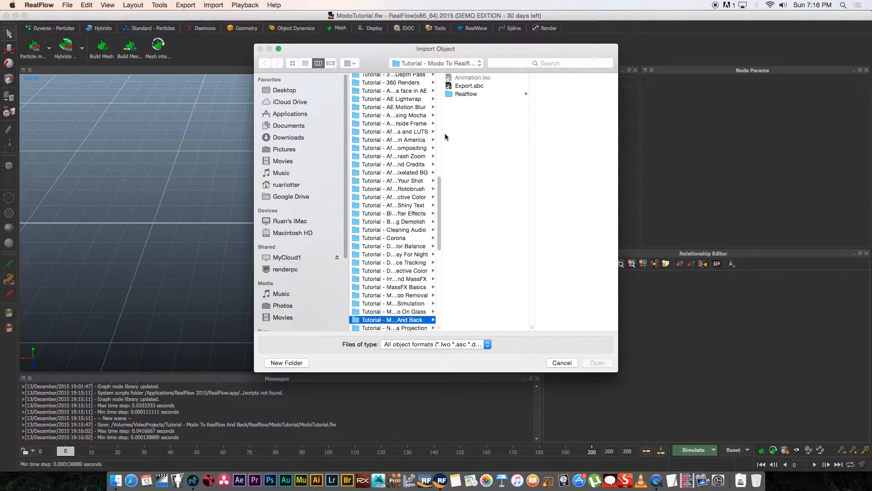
{"action": "left_click", "coordinate": [463, 86]}
{"action": "left_click", "coordinate": [597, 363]}
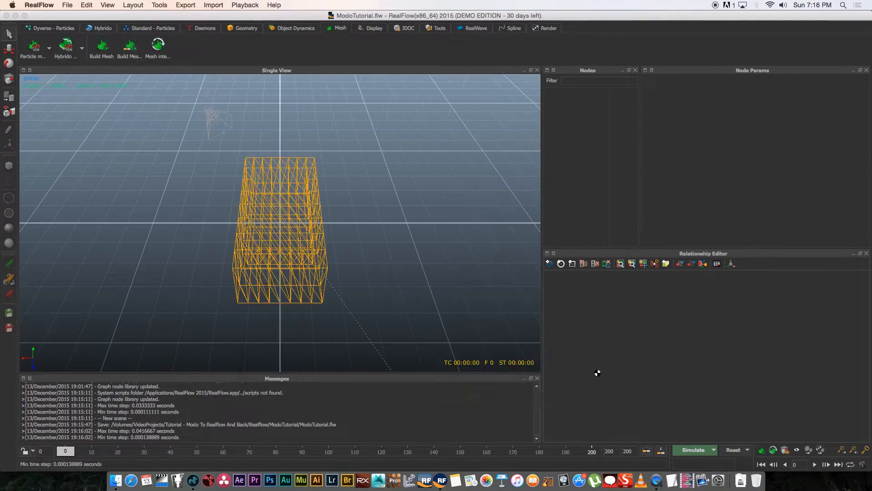
- Scrub through the imported box animation and set the timeline's last frame to 100
{"action": "left_click_drag", "start_coordinate": [311, 278], "coordinate": [255, 303], "text": "alt"}
{"action": "left_click_drag", "start_coordinate": [71, 453], "coordinate": [537, 451]}
{"action": "left_click_drag", "start_coordinate": [468, 434], "coordinate": [213, 452]}
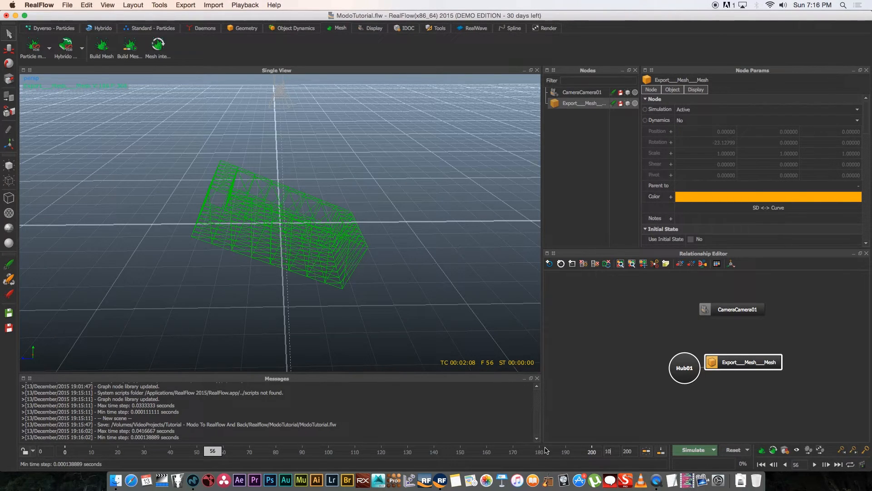
{"action": "key", "text": "Tab"}
{"action": "type", "text": "100"}
{"action": "key", "text": "Return"}
{"action": "mouse_move", "coordinate": [356, 455]}
{"action": "left_mouse_down"}
{"action": "mouse_move", "coordinate": [80, 447]}
{"action": "mouse_move", "coordinate": [525, 442]}
{"action": "mouse_move", "coordinate": [592, 450]}
{"action": "mouse_move", "coordinate": [65, 451]}
{"action": "left_mouse_up"}
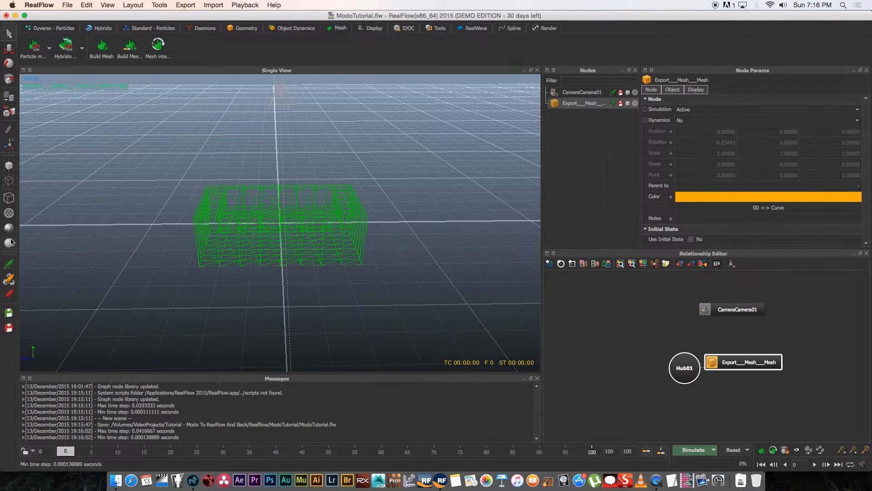
- Display the imported box mesh as a shaded solid instead of wireframe
{"action": "left_click", "coordinate": [10, 229]}
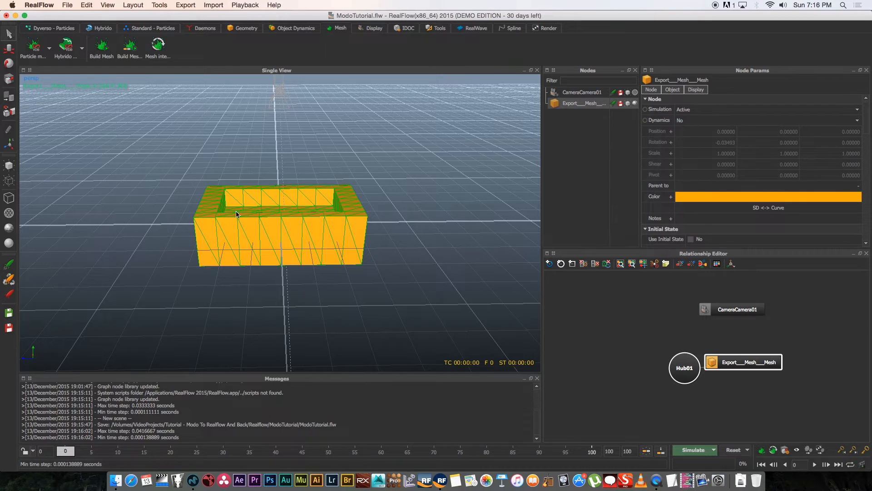
{"action": "left_click_drag", "start_coordinate": [210, 264], "coordinate": [273, 230], "text": "alt"}
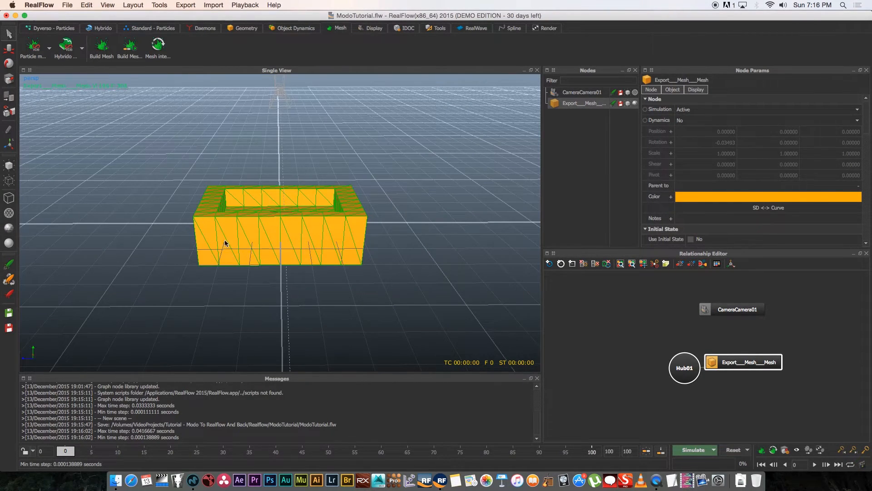
- Add a Circle standard particle emitter and move it straight up above the box to a height of about 3.25
{"action": "left_click", "coordinate": [152, 28]}
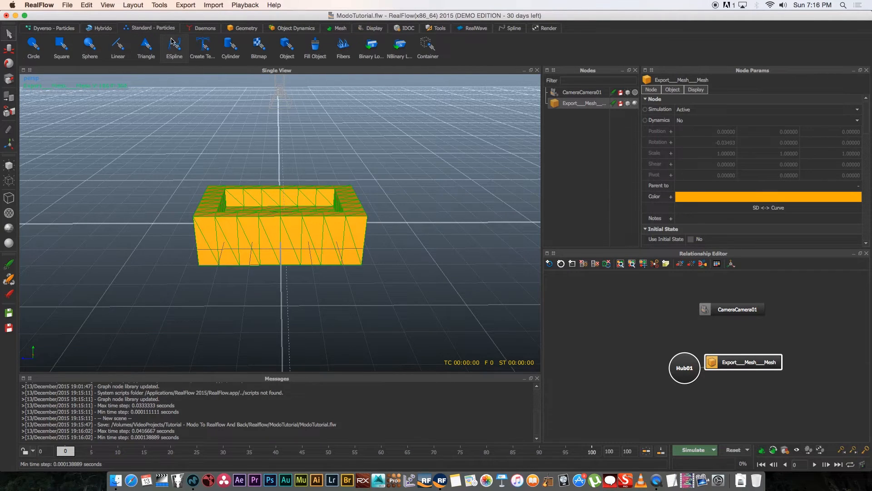
{"action": "left_click", "coordinate": [34, 47]}
{"action": "key", "text": "w"}
{"action": "left_click_drag", "start_coordinate": [280, 146], "coordinate": [282, 86]}
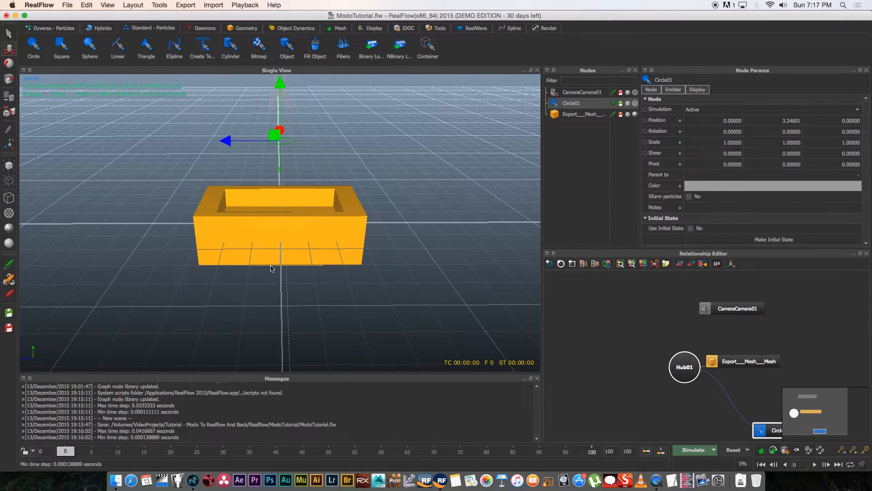
- Shift the Circle emitter along Z to about 0.94, checking its placement against the tilted box in the animation
{"action": "left_click_drag", "start_coordinate": [232, 149], "coordinate": [192, 149]}
{"action": "left_click_drag", "start_coordinate": [67, 450], "coordinate": [275, 421]}
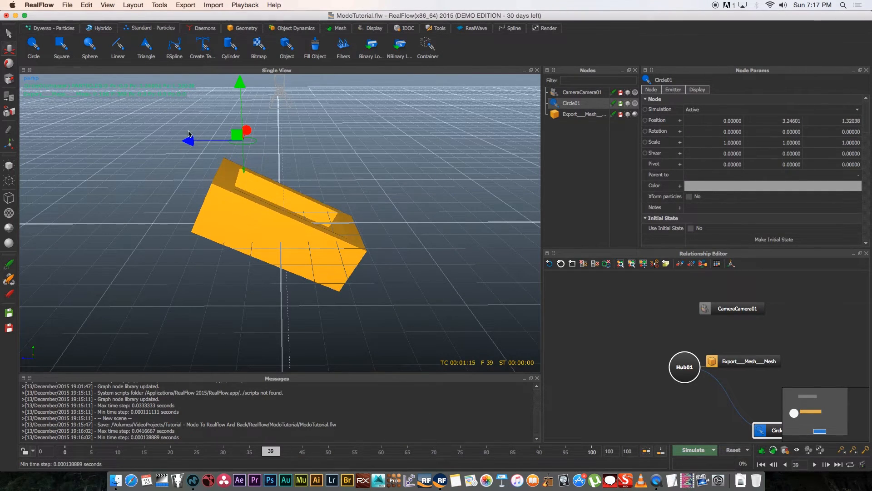
{"action": "left_click_drag", "start_coordinate": [190, 140], "coordinate": [201, 140]}
{"action": "left_click_drag", "start_coordinate": [258, 449], "coordinate": [55, 444]}
- Add a Gravity daemon and move its icon clear of the box along Z to about -8.68
{"action": "left_click", "coordinate": [200, 28]}
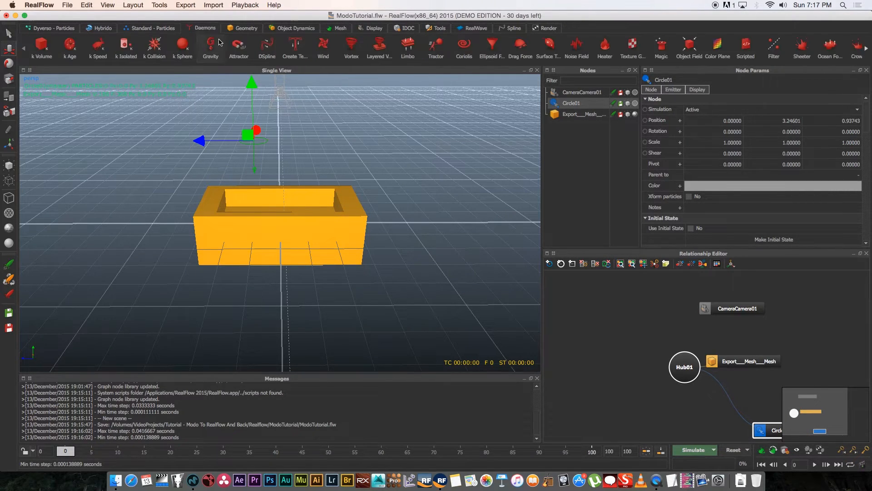
{"action": "left_click", "coordinate": [211, 45]}
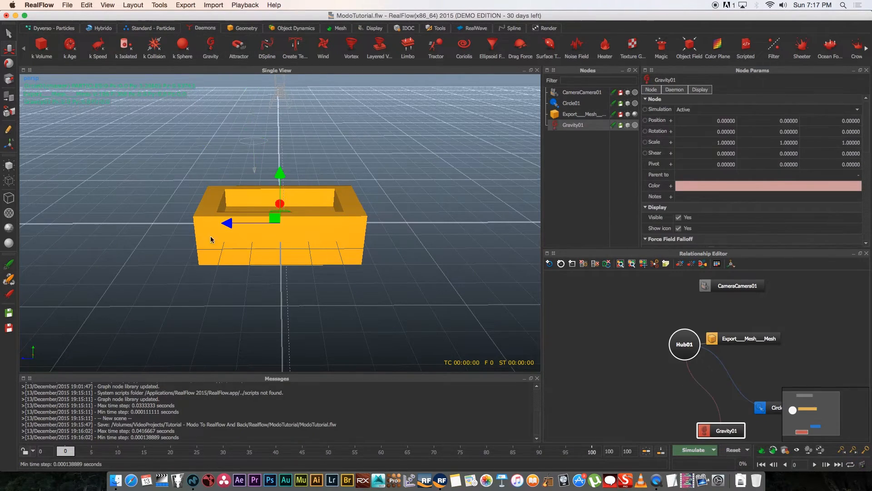
{"action": "left_click_drag", "start_coordinate": [129, 225], "coordinate": [445, 221]}
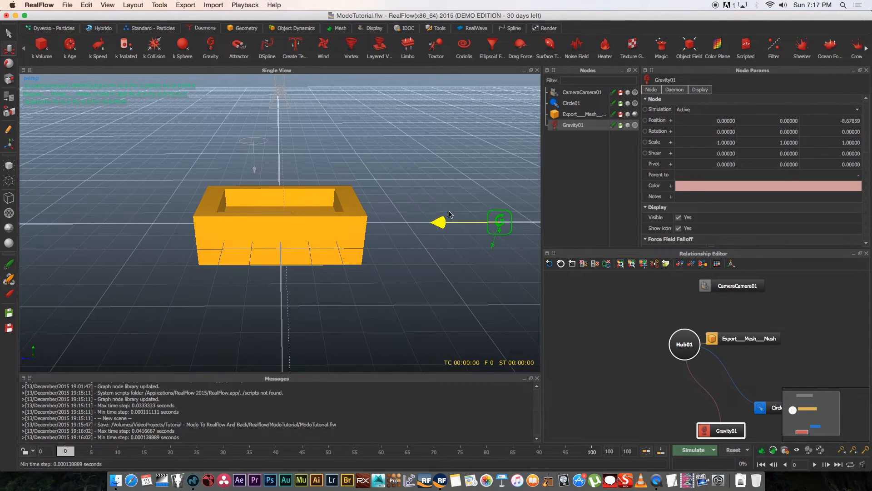
{"action": "mouse_move", "coordinate": [71, 449]}
{"action": "left_mouse_down"}
{"action": "mouse_move", "coordinate": [264, 437]}
{"action": "mouse_move", "coordinate": [77, 439]}
{"action": "mouse_move", "coordinate": [232, 435]}
{"action": "mouse_move", "coordinate": [583, 438]}
{"action": "mouse_move", "coordinate": [73, 439]}
{"action": "mouse_move", "coordinate": [261, 428]}
{"action": "mouse_move", "coordinate": [66, 440]}
{"action": "left_mouse_up"}
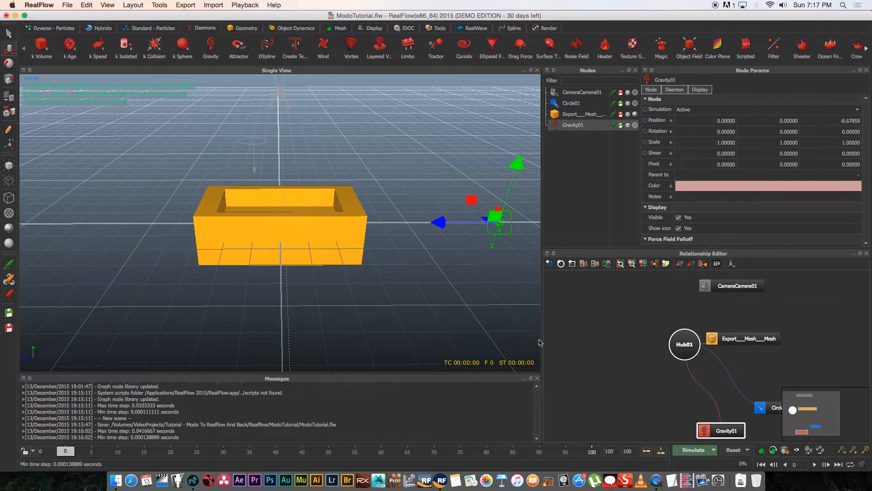
- Simulate the fluid over the full frame range, play back the cached result and return to frame 0
{"action": "left_click", "coordinate": [694, 450]}
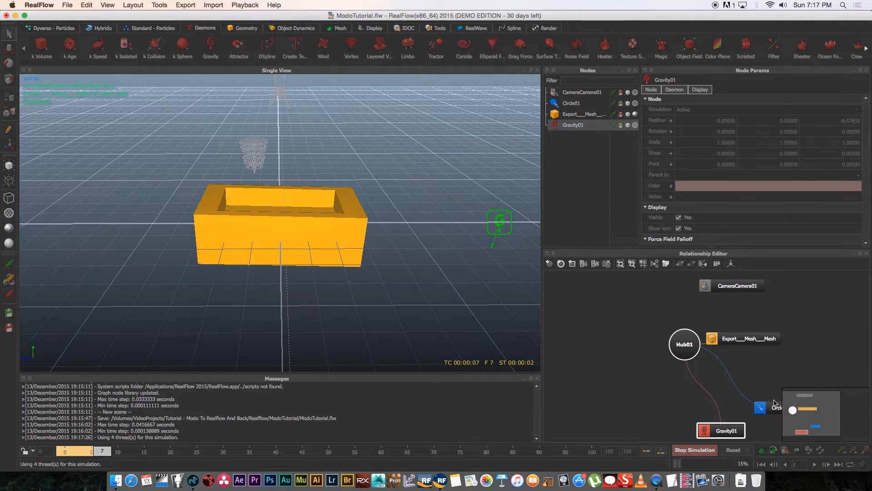
{"action": "left_click_drag", "start_coordinate": [770, 408], "coordinate": [606, 399]}
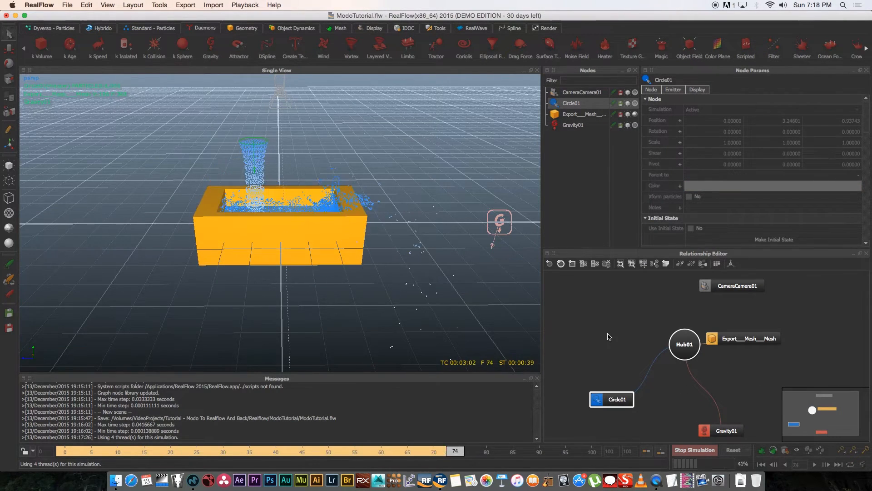
{"action": "left_click_drag", "start_coordinate": [232, 452], "coordinate": [57, 454]}
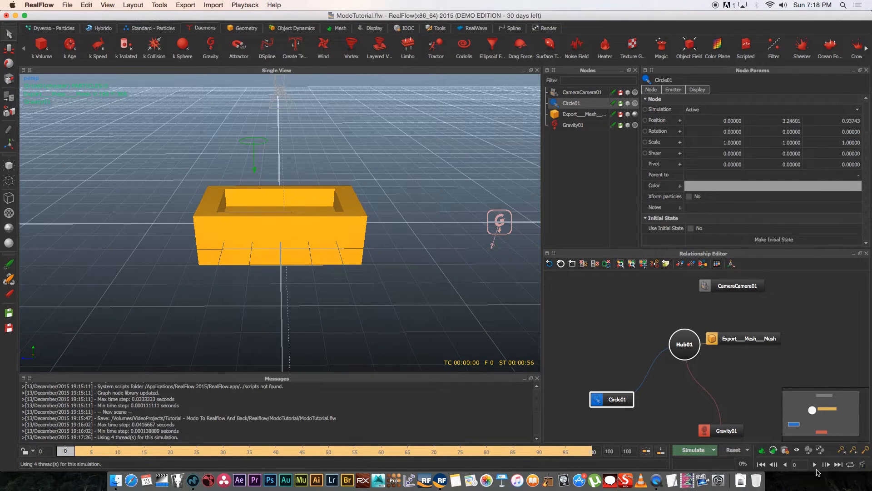
{"action": "left_click", "coordinate": [814, 465]}
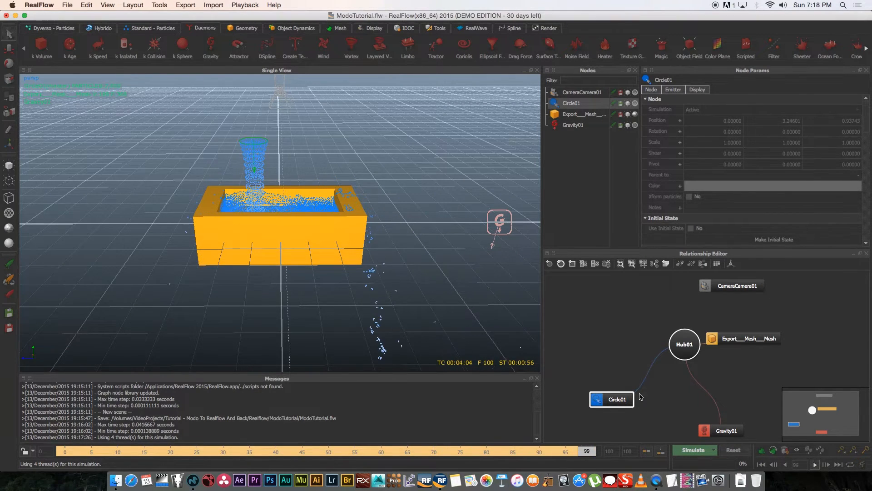
{"action": "left_click_drag", "start_coordinate": [568, 454], "coordinate": [51, 454]}
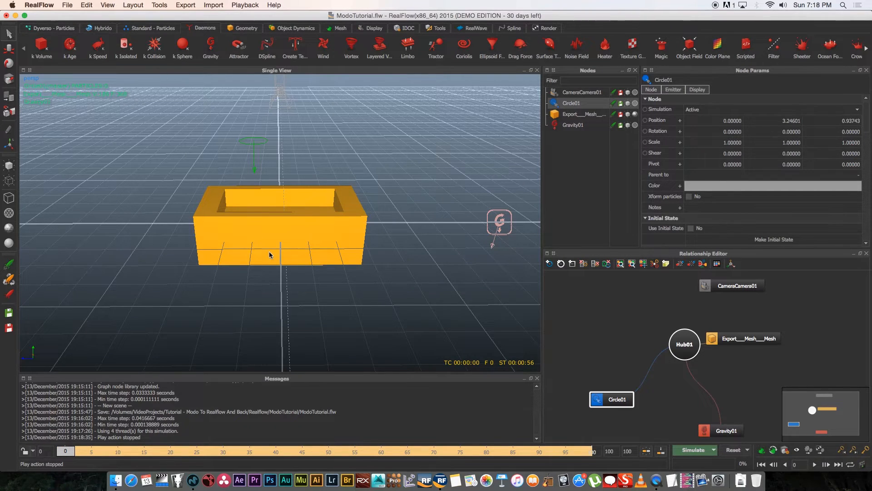
- Add a particle mesh for the Circle emitter and arrange the emitter, gravity and mesh nodes around the hub
{"action": "left_click_drag", "start_coordinate": [716, 428], "coordinate": [722, 401]}
{"action": "left_click_drag", "start_coordinate": [615, 400], "coordinate": [625, 388]}
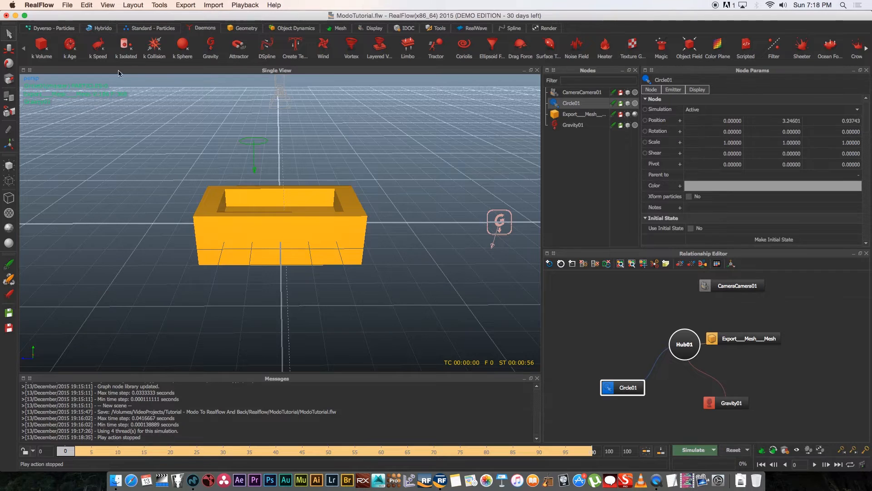
{"action": "left_click", "coordinate": [338, 28]}
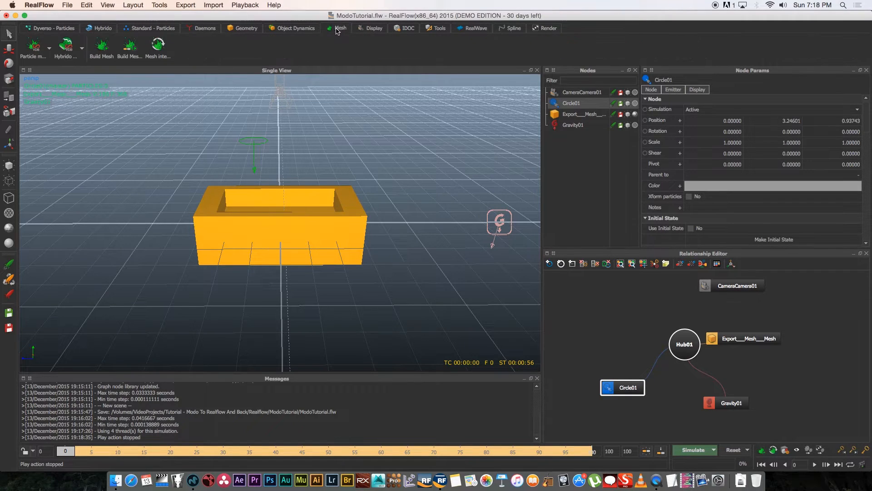
{"action": "left_click", "coordinate": [33, 48]}
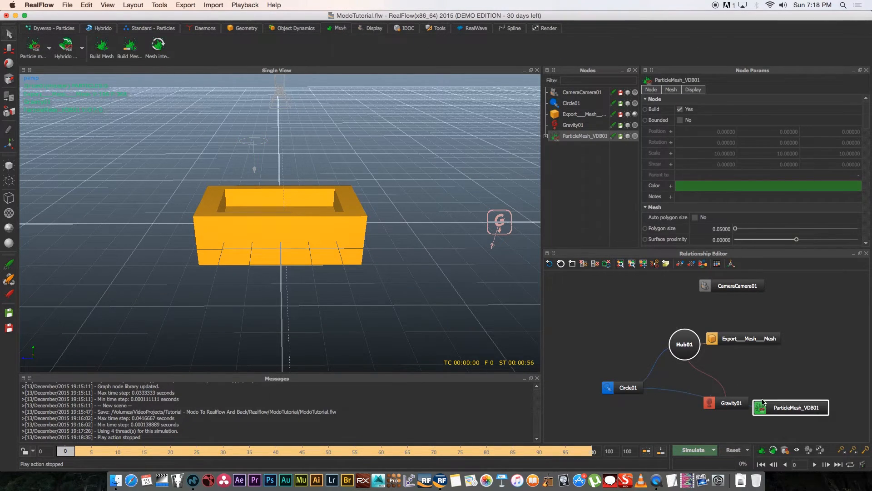
{"action": "left_click_drag", "start_coordinate": [761, 404], "coordinate": [580, 413]}
{"action": "left_click_drag", "start_coordinate": [628, 389], "coordinate": [629, 350]}
{"action": "left_click", "coordinate": [618, 414]}
{"action": "left_click_drag", "start_coordinate": [618, 415], "coordinate": [617, 400]}
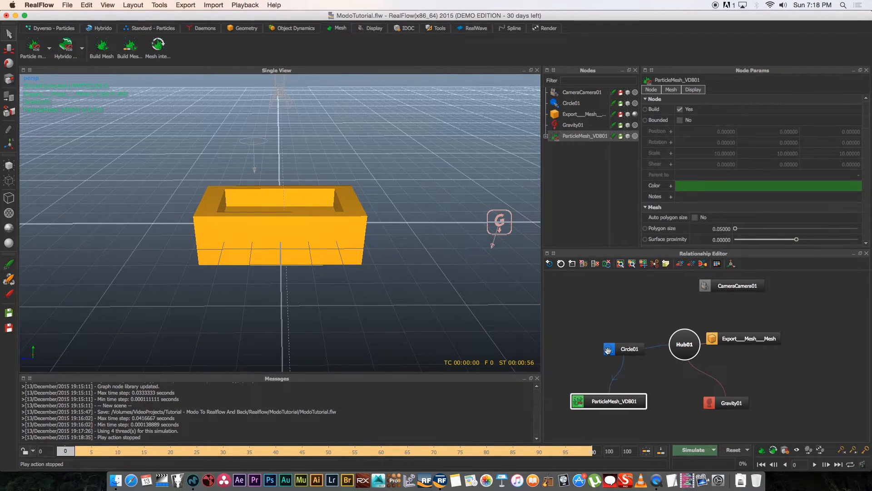
- Check which export format is enabled for the particle mesh node
{"action": "right_click", "coordinate": [615, 402]}
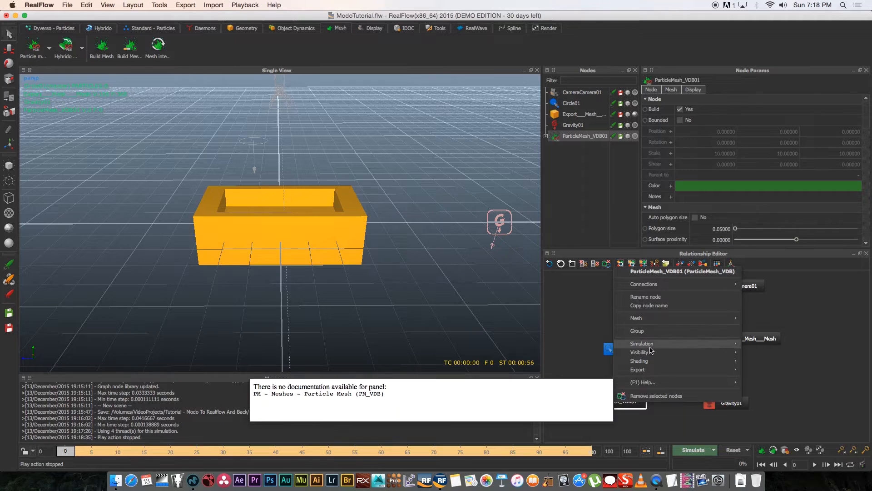
{"action": "mouse_move", "coordinate": [651, 371]}
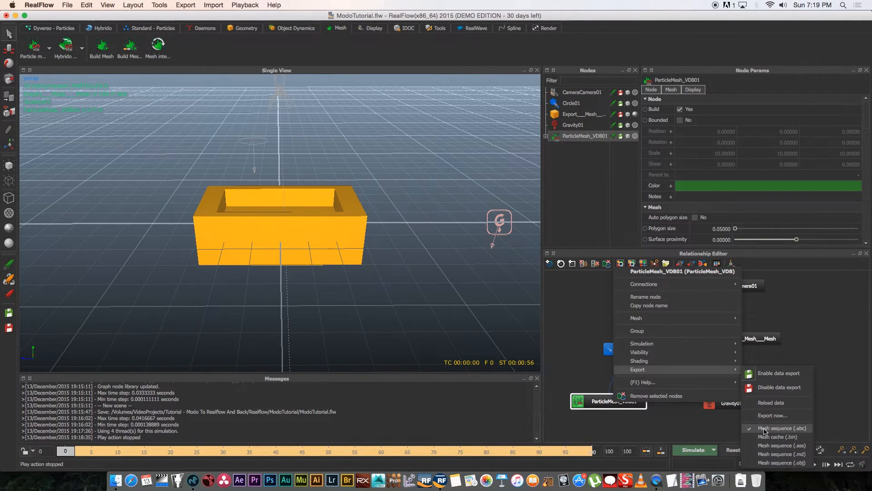
{"action": "left_click", "coordinate": [833, 410]}
{"action": "left_click_drag", "start_coordinate": [629, 396], "coordinate": [637, 408]}
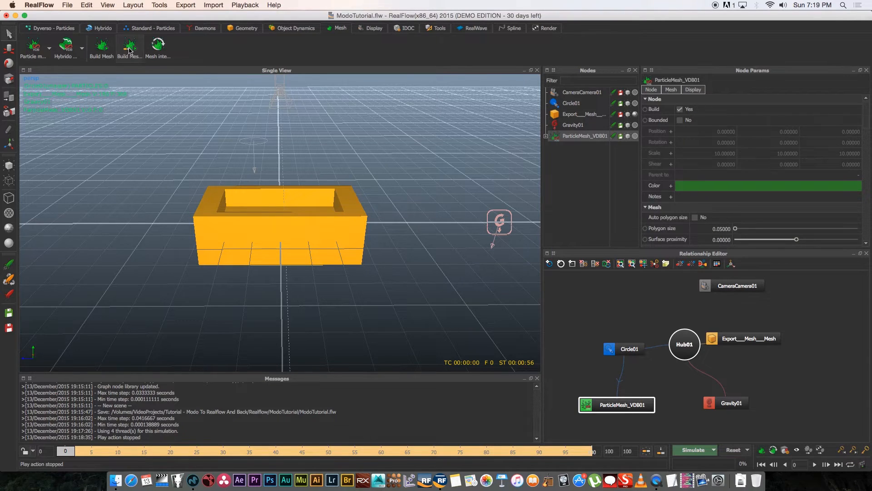
- Build the particle mesh sequence for all frames from 0 to 100, then return the timeline to frame 0
{"action": "mouse_move", "coordinate": [72, 453]}
{"action": "left_mouse_down"}
{"action": "mouse_move", "coordinate": [87, 451]}
{"action": "mouse_move", "coordinate": [62, 450]}
{"action": "left_mouse_up"}
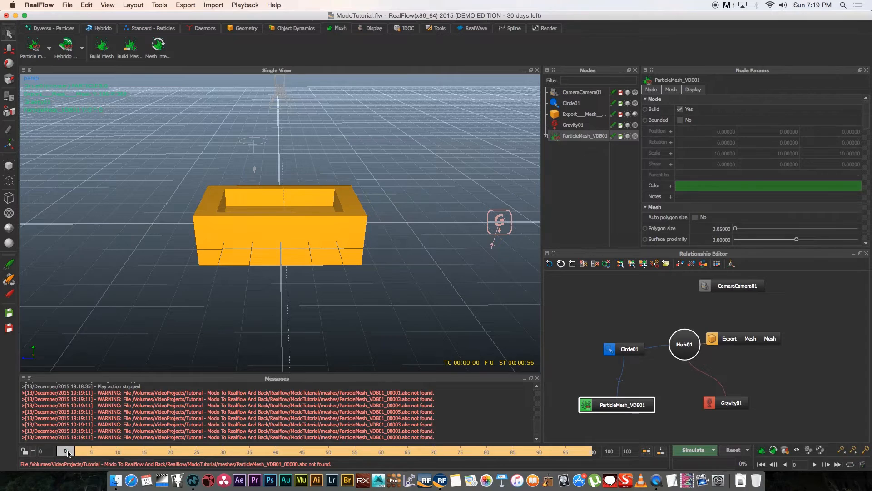
{"action": "left_click", "coordinate": [129, 50]}
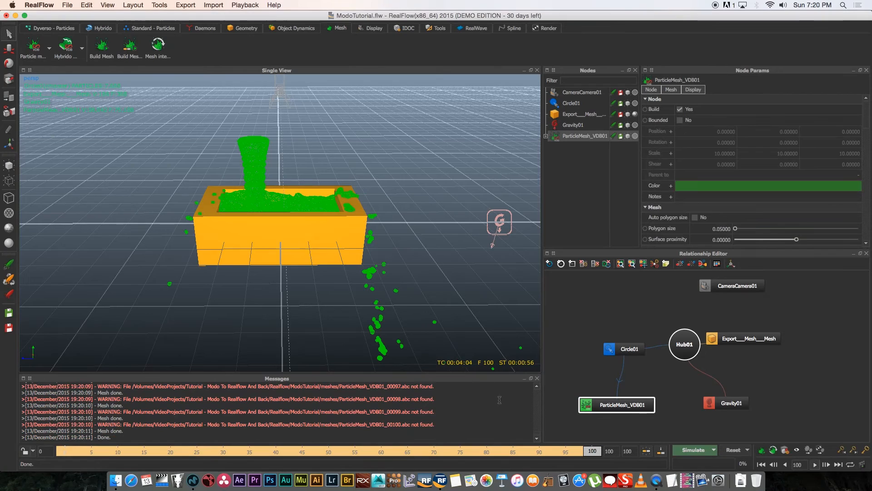
{"action": "left_click_drag", "start_coordinate": [592, 449], "coordinate": [59, 438]}
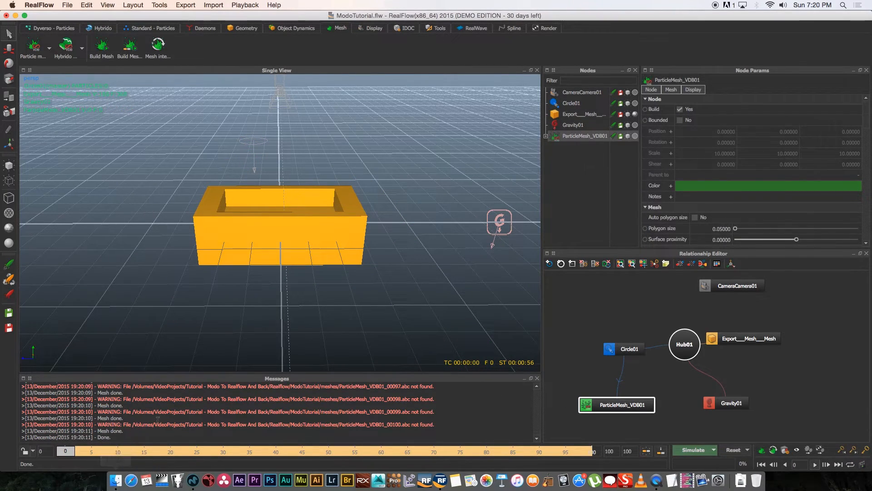
- Switch to Finder and locate ParticleMesh_VDB01_00100.abc in the ModoTutorial project's meshes folder
{"action": "left_click", "coordinate": [115, 477]}
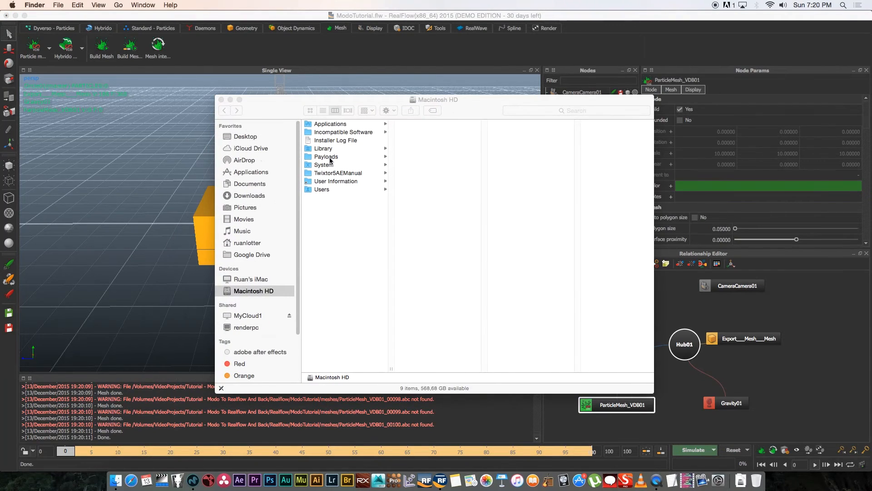
{"action": "left_click", "coordinate": [259, 314]}
{"action": "left_click", "coordinate": [518, 125]}
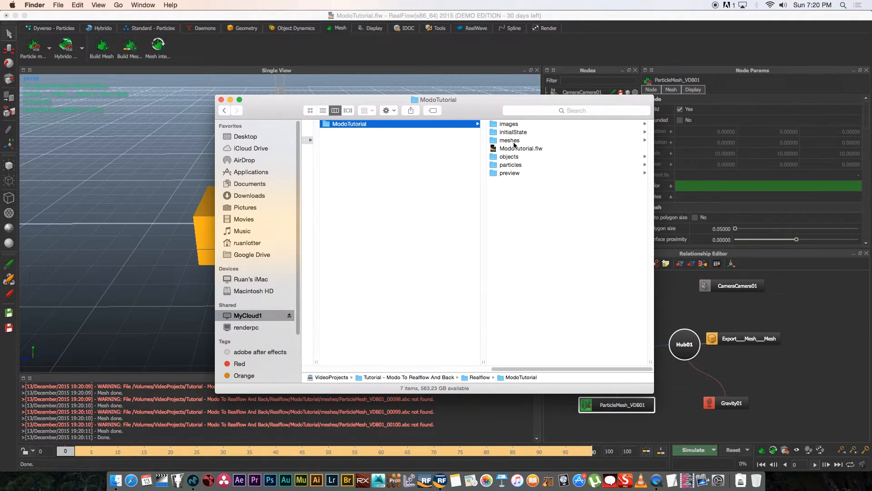
{"action": "left_click", "coordinate": [510, 141]}
{"action": "scroll", "coordinate": [639, 137], "scroll_direction": "down", "scroll_amount": 15}
{"action": "scroll", "coordinate": [643, 303], "scroll_direction": "down", "scroll_amount": 2}
{"action": "left_click", "coordinate": [563, 361]}
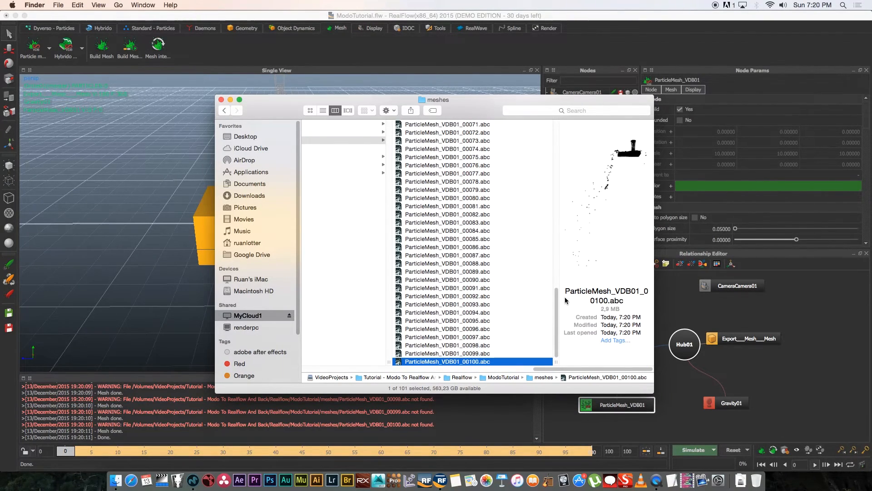
- Preview ParticleMesh_VDB01_00100.abc in 3D, close the Finder window and return to RealFlow at frame 0
{"action": "key", "text": "space"}
{"action": "left_click_drag", "start_coordinate": [437, 220], "coordinate": [454, 277]}
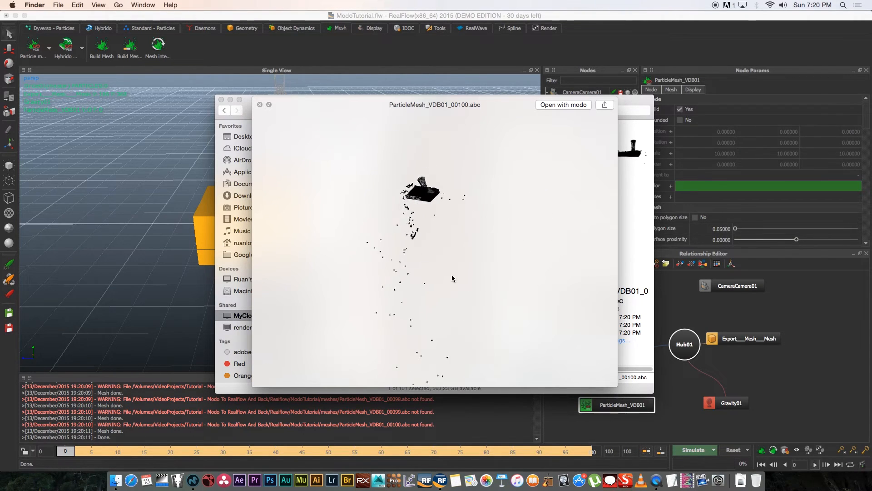
{"action": "key", "text": "space"}
{"action": "left_click", "coordinate": [222, 99]}
{"action": "left_click_drag", "start_coordinate": [121, 454], "coordinate": [62, 454]}
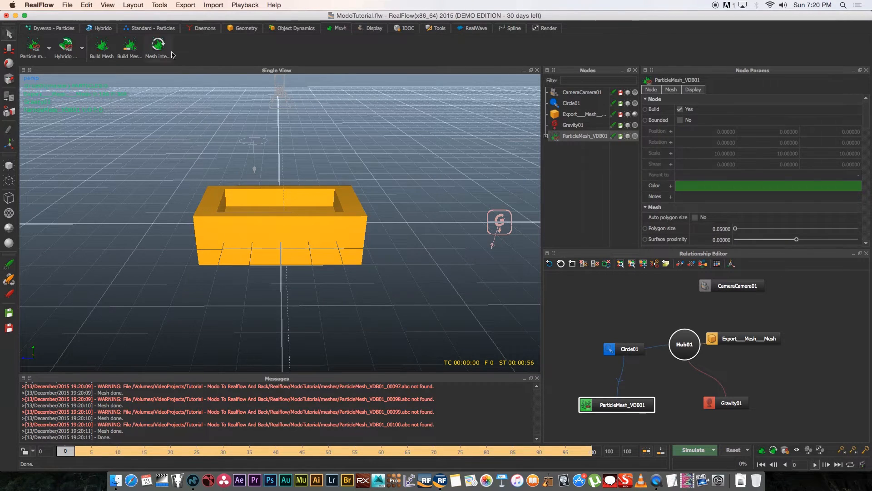
- Load all mesh files from 00000 to 00100 in the meshes folder into the Stitch alembic files tool
{"action": "left_click", "coordinate": [160, 5]}
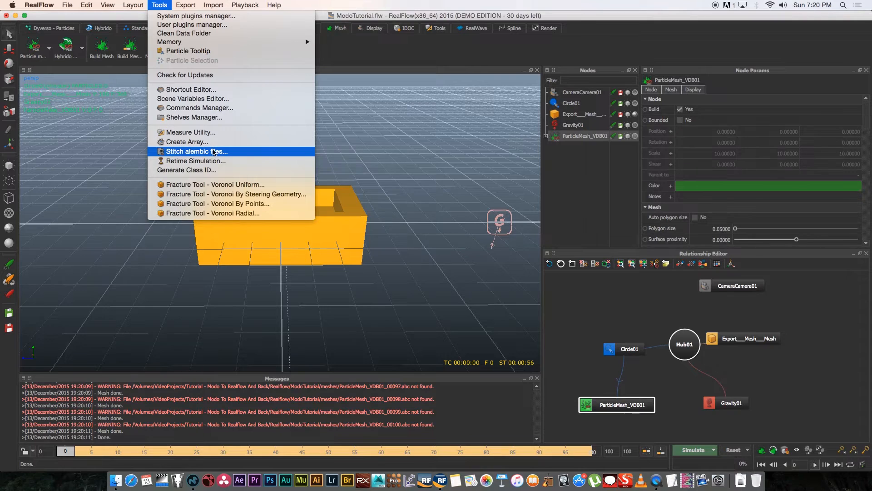
{"action": "left_click", "coordinate": [209, 153]}
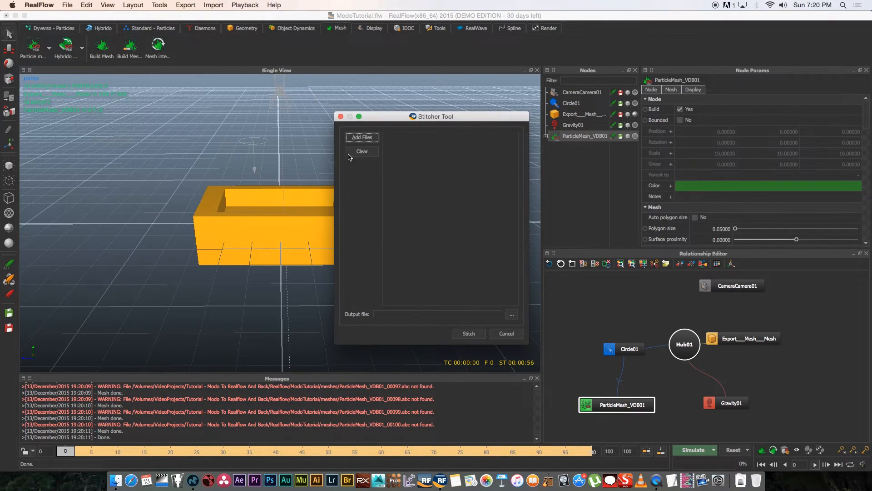
{"action": "left_click", "coordinate": [362, 138]}
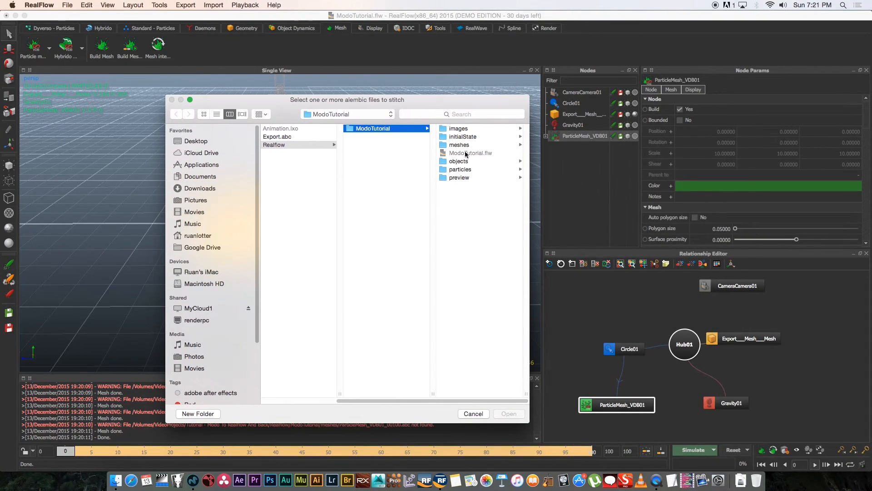
{"action": "left_click", "coordinate": [459, 144]}
{"action": "mouse_move", "coordinate": [526, 145]}
{"action": "left_mouse_down"}
{"action": "mouse_move", "coordinate": [522, 351]}
{"action": "mouse_move", "coordinate": [520, 136]}
{"action": "left_mouse_up"}
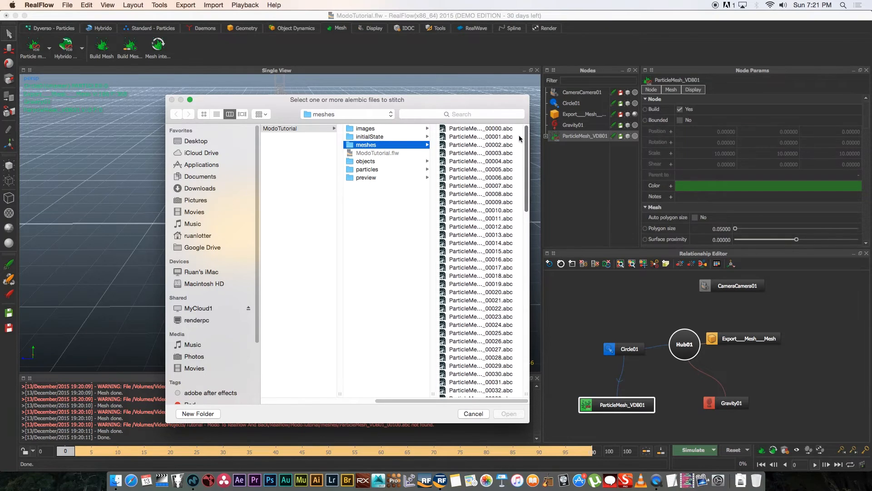
{"action": "left_click", "coordinate": [496, 131]}
{"action": "scroll", "coordinate": [394, 338], "scroll_direction": "down", "scroll_amount": 15}
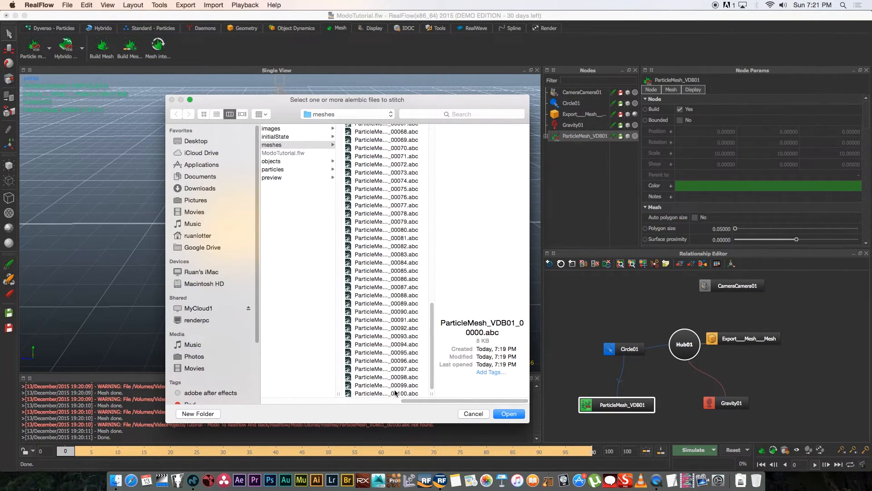
{"action": "left_click", "coordinate": [386, 393], "text": "shift"}
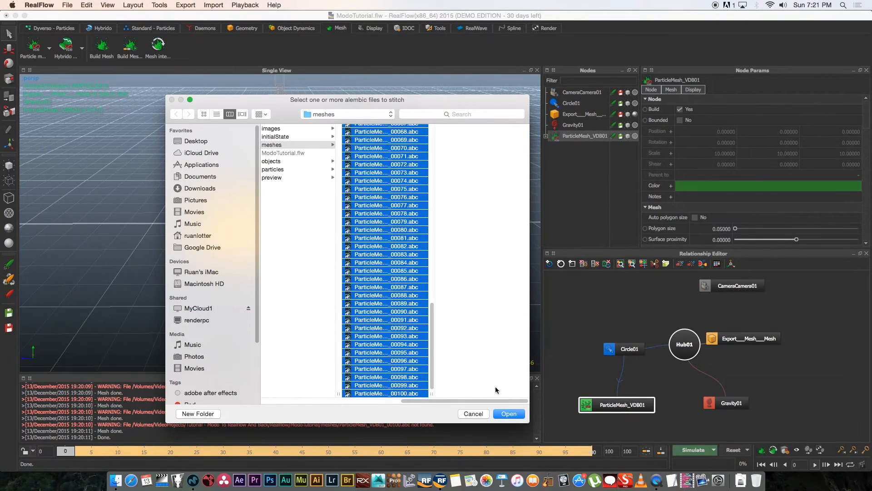
{"action": "left_click", "coordinate": [508, 413]}
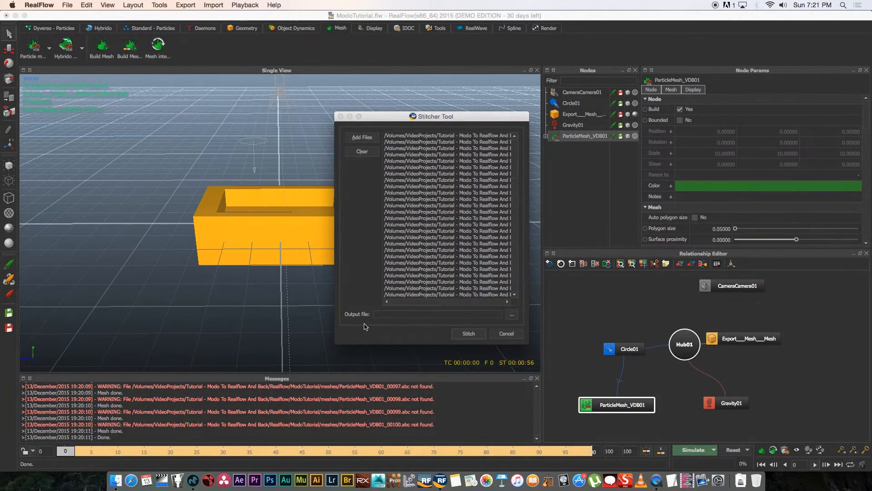
- Set the stitched output file to Simulation.abc in the tutorial's Realflow folder and stitch the loaded mesh files
{"action": "left_click", "coordinate": [511, 314]}
{"action": "left_click_drag", "start_coordinate": [483, 157], "coordinate": [378, 146]}
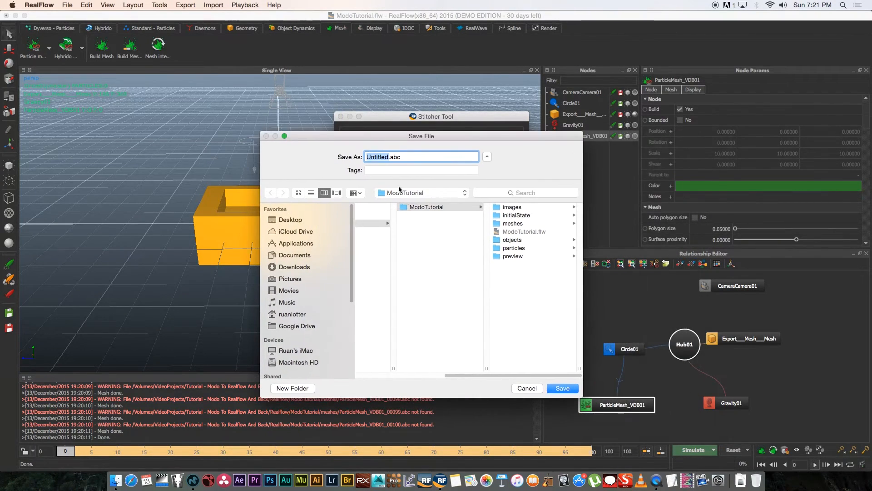
{"action": "left_click", "coordinate": [429, 250]}
{"action": "scroll", "coordinate": [482, 372], "scroll_direction": "left", "scroll_amount": 5}
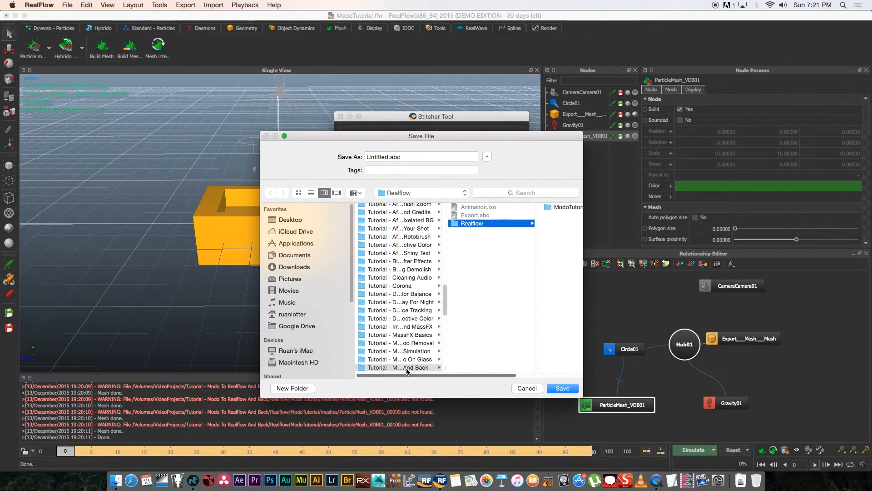
{"action": "scroll", "coordinate": [451, 374], "scroll_direction": "right", "scroll_amount": 3}
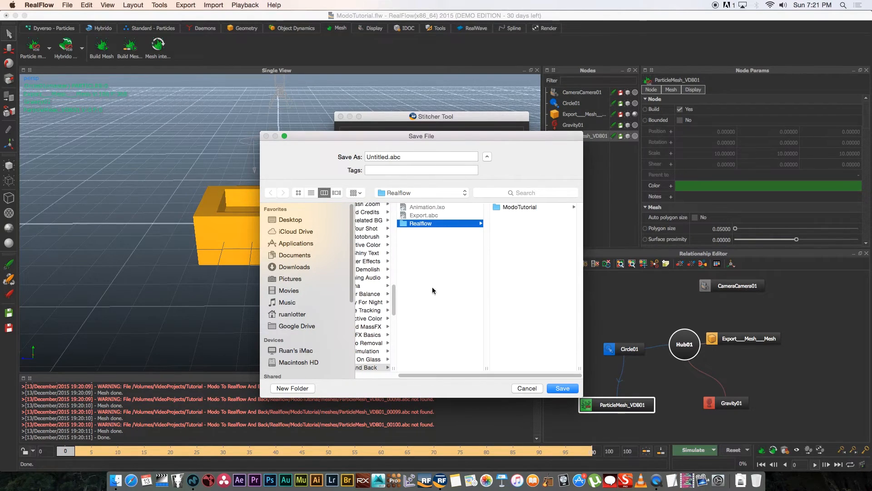
{"action": "left_click", "coordinate": [388, 157]}
{"action": "double_click", "coordinate": [388, 157]}
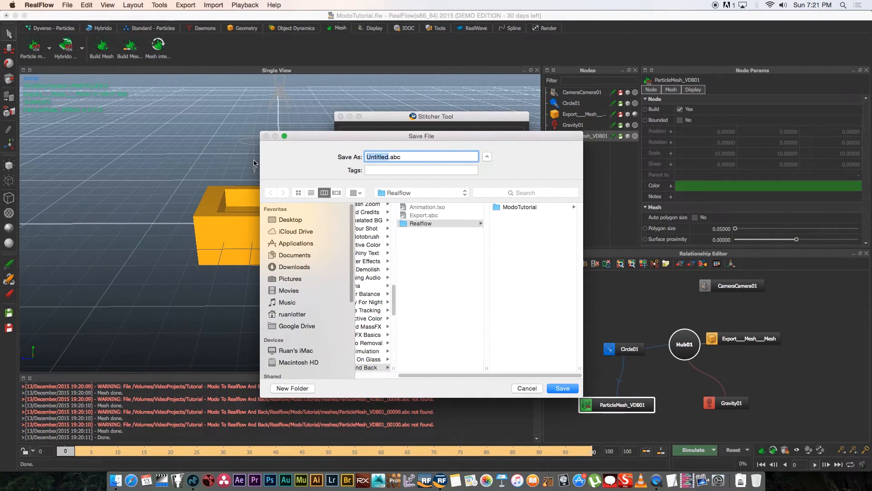
{"action": "type", "text": "Simulation"}
{"action": "left_click", "coordinate": [562, 388]}
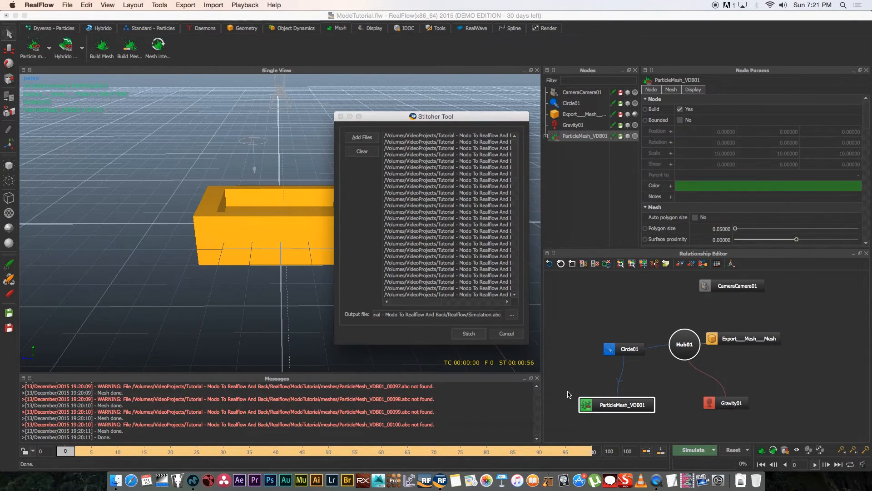
{"action": "left_click", "coordinate": [471, 334]}
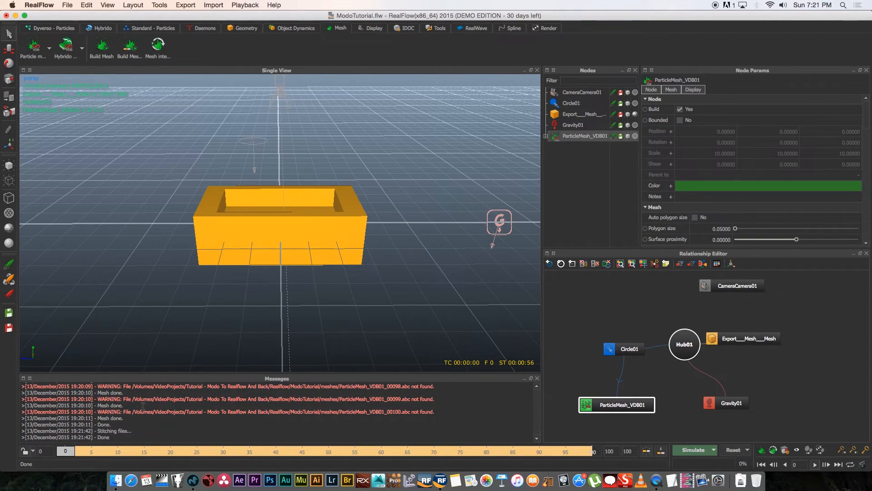
- Switch to Modo, import Simulation.abc from the Realflow folder with all frames, and scrub the timeline forward to frame 65
{"action": "left_click", "coordinate": [194, 475]}
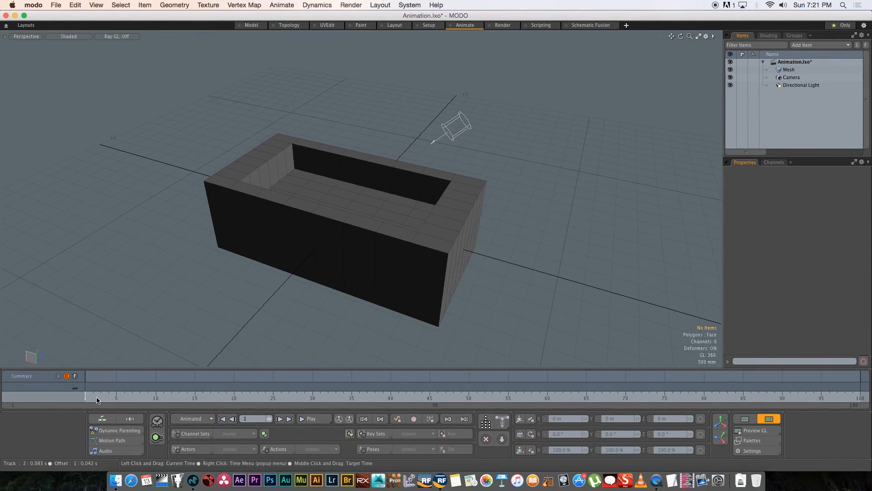
{"action": "left_click", "coordinate": [56, 6]}
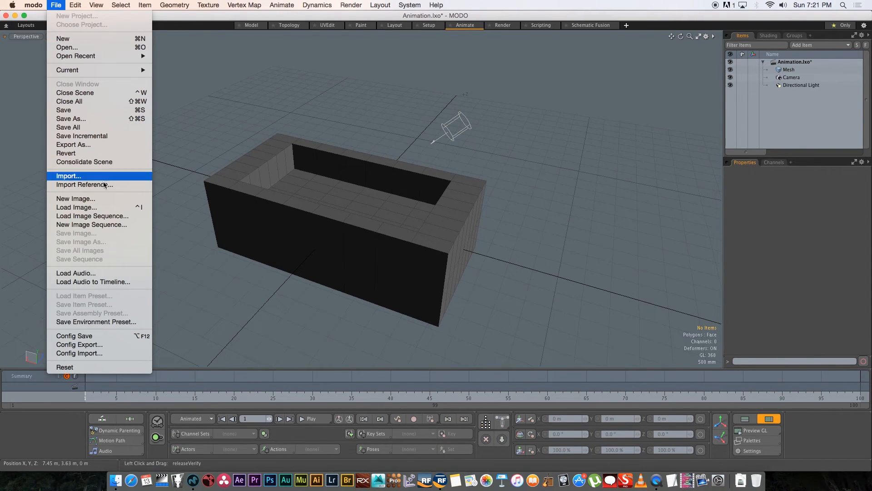
{"action": "left_click", "coordinate": [69, 176]}
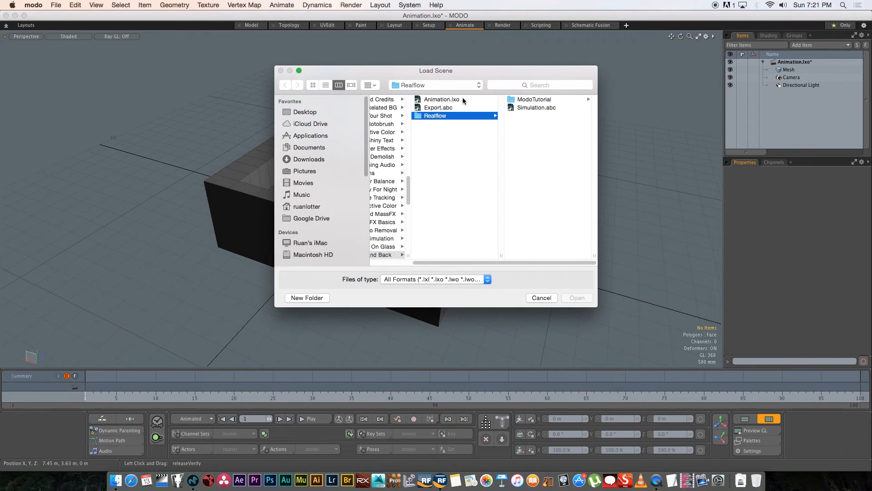
{"action": "left_click", "coordinate": [527, 108]}
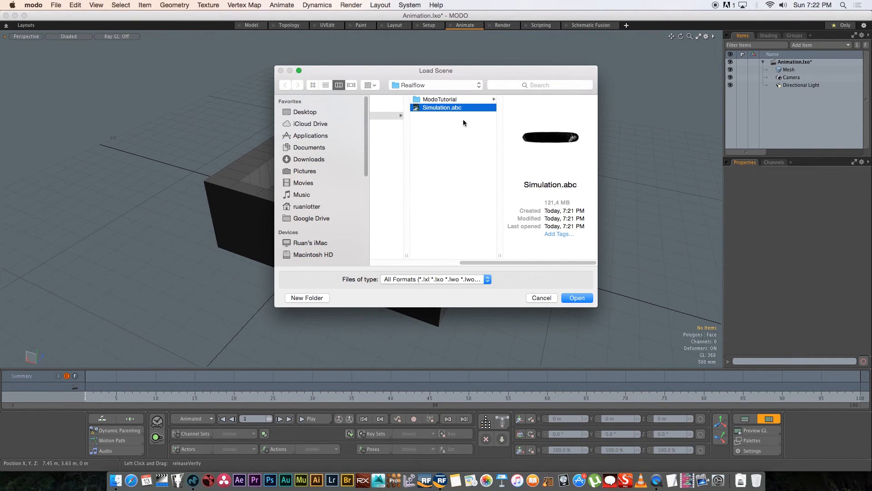
{"action": "left_click", "coordinate": [577, 297]}
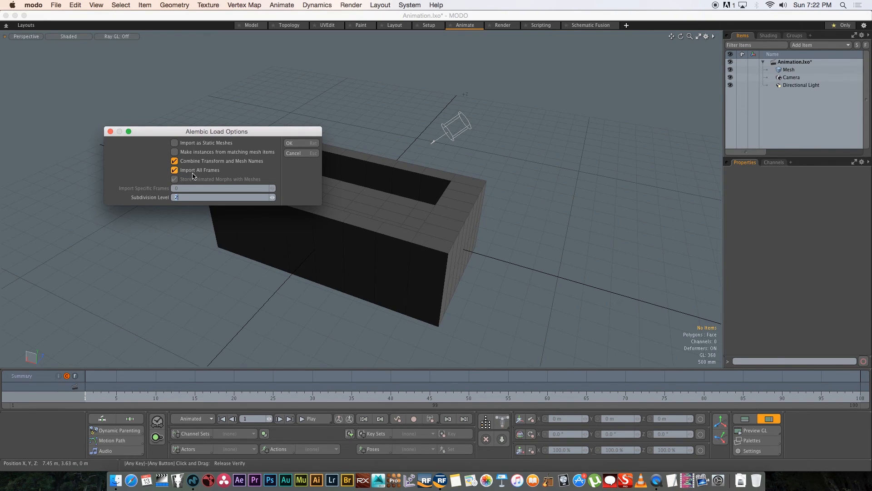
{"action": "left_click", "coordinate": [297, 143]}
{"action": "left_click_drag", "start_coordinate": [93, 394], "coordinate": [421, 394]}
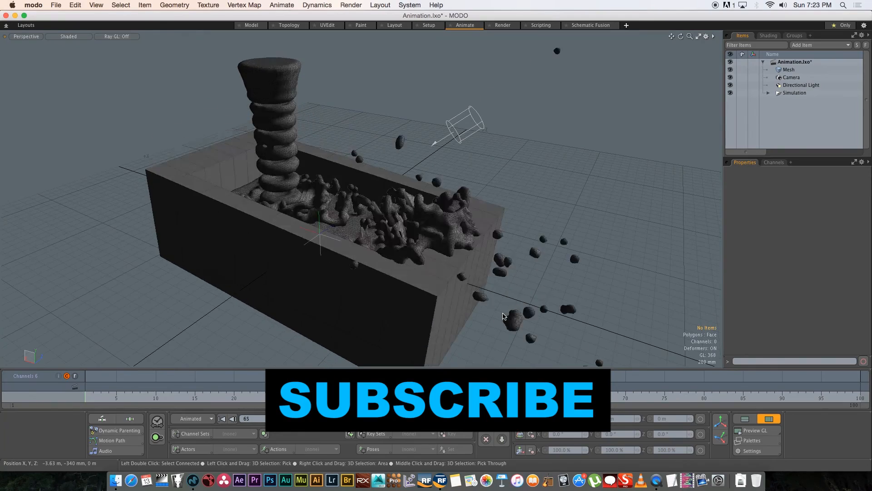